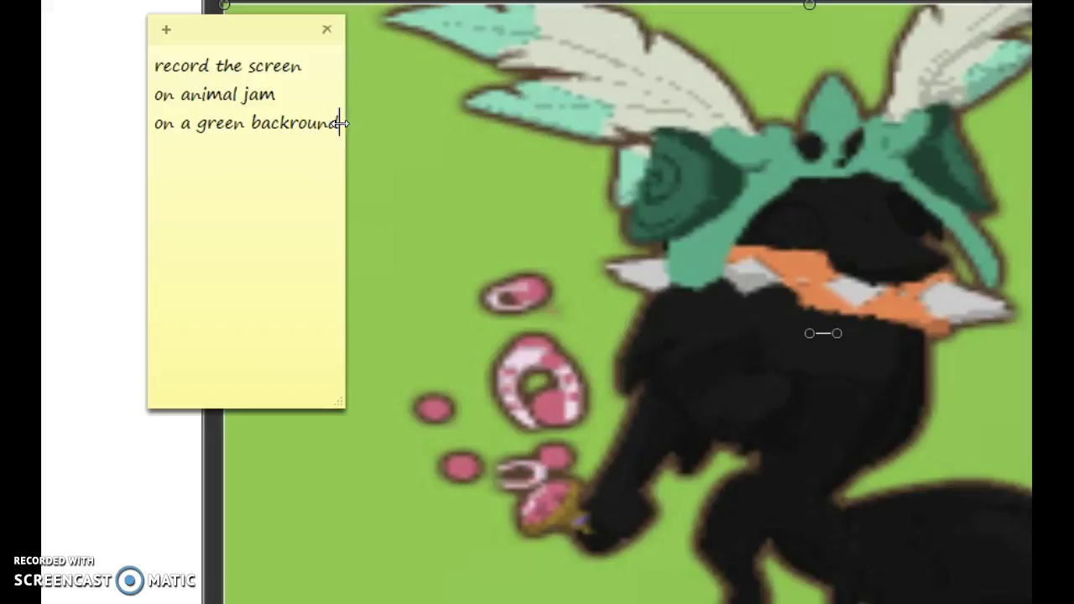
- Replace the sticky note's text with "Watch this" and close the note
drag(338, 124, 156, 64)
text(n)
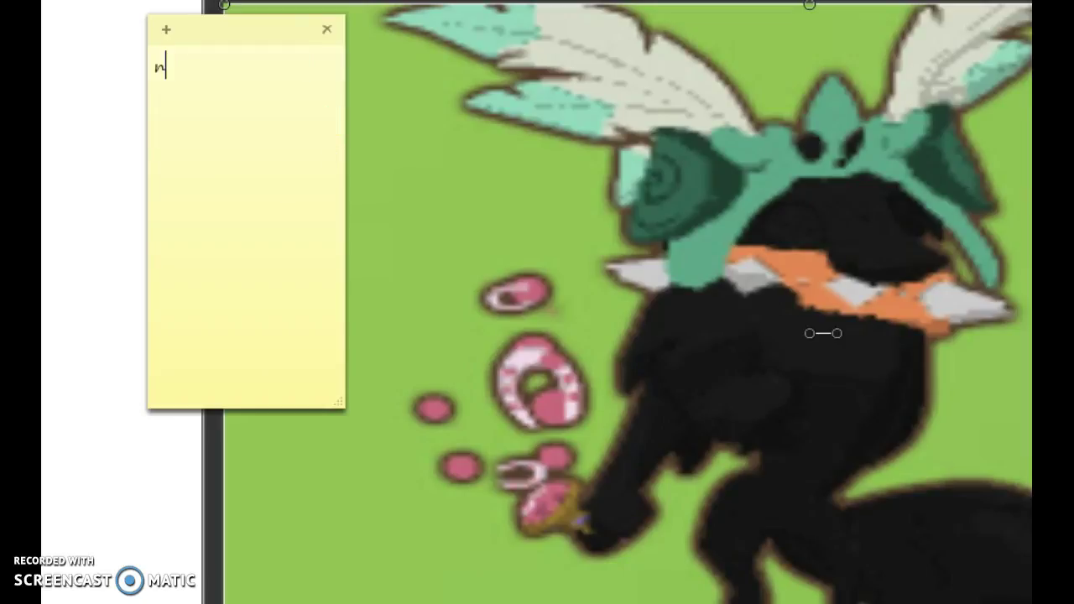
key(BackSpace)
key(BackSpace)
key(BackSpace)
text(Watcht his)
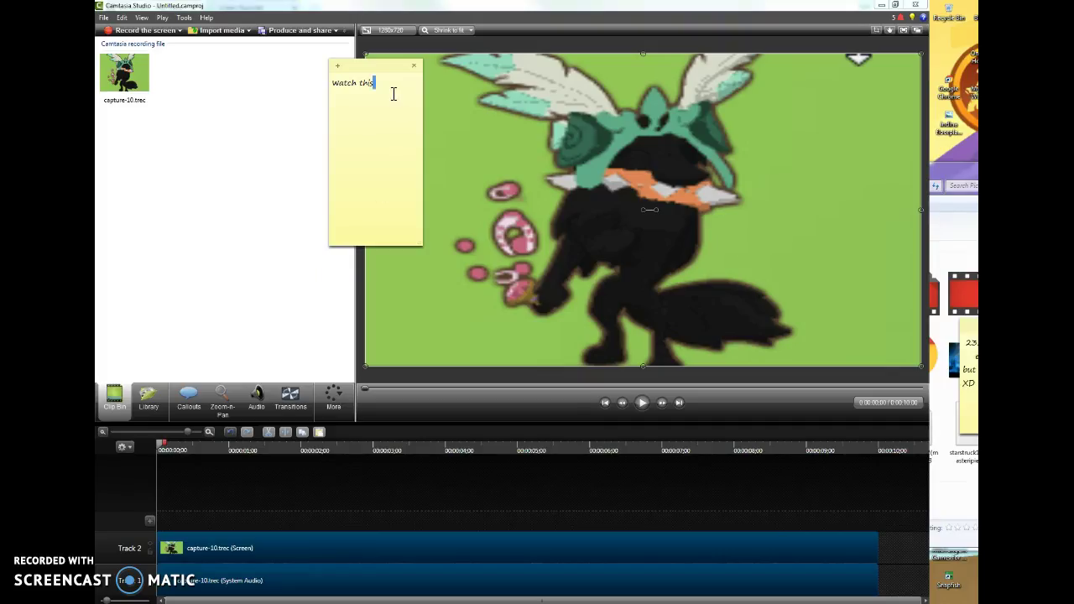
drag(393, 94, 277, 92)
click(413, 65)
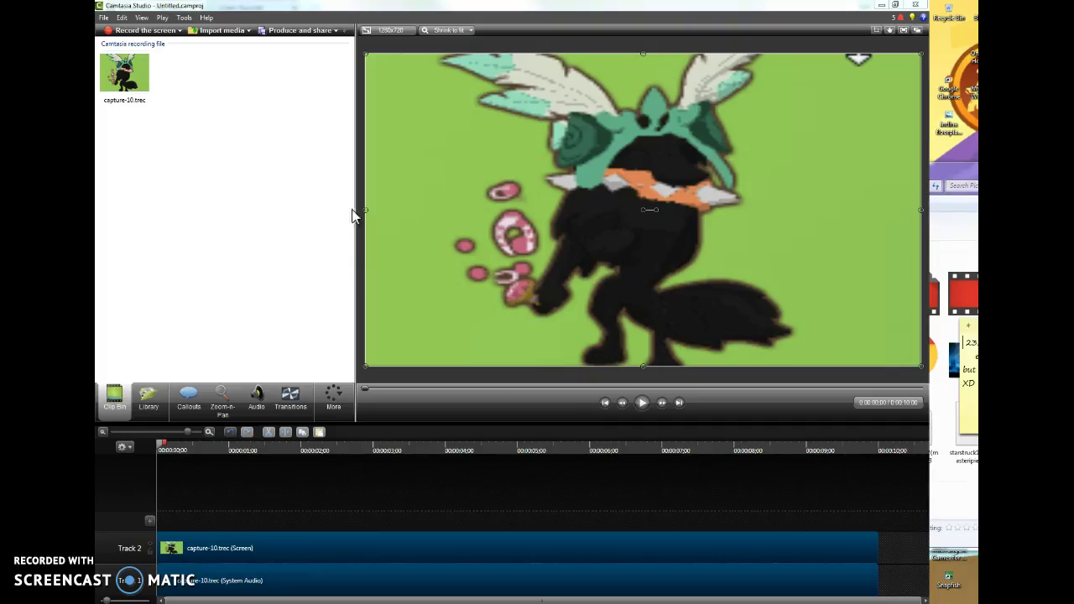
- Apply the Remove a color effect to the capture-10.trec screen clip, sampling its green background
click(334, 402)
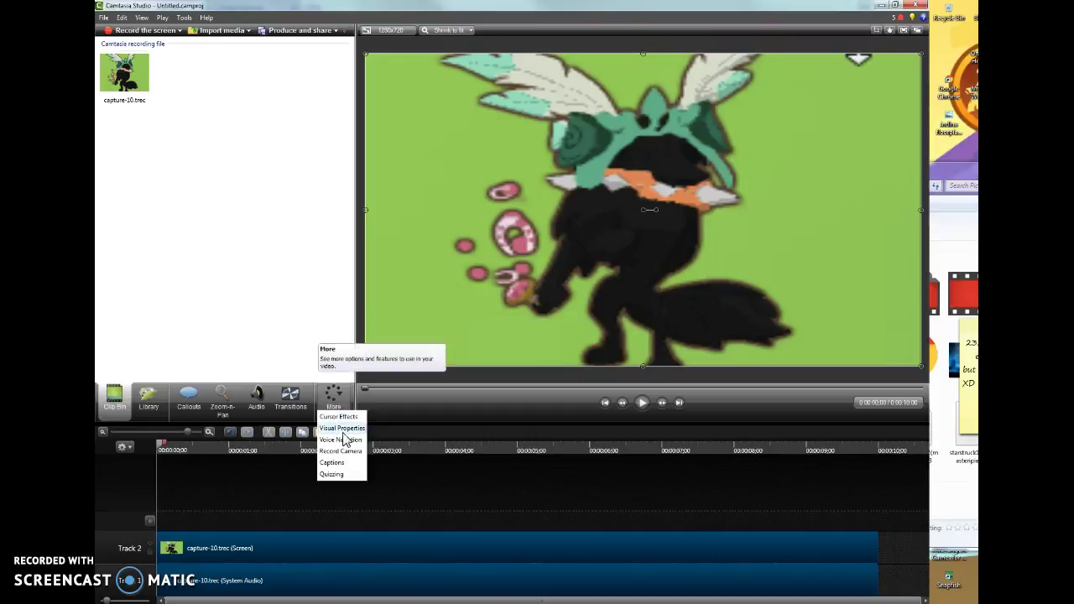
click(343, 431)
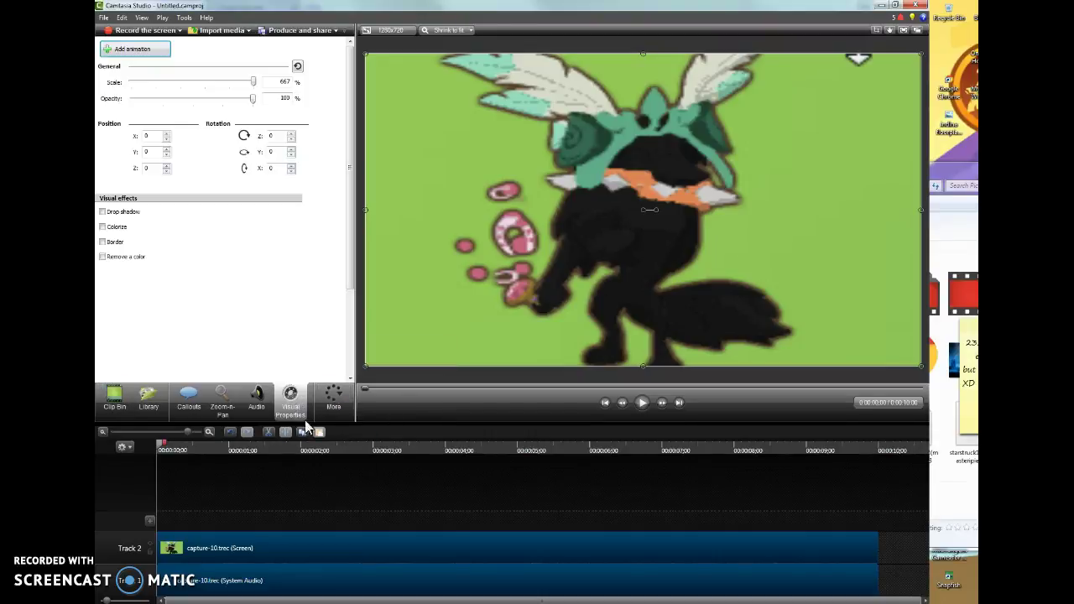
click(109, 259)
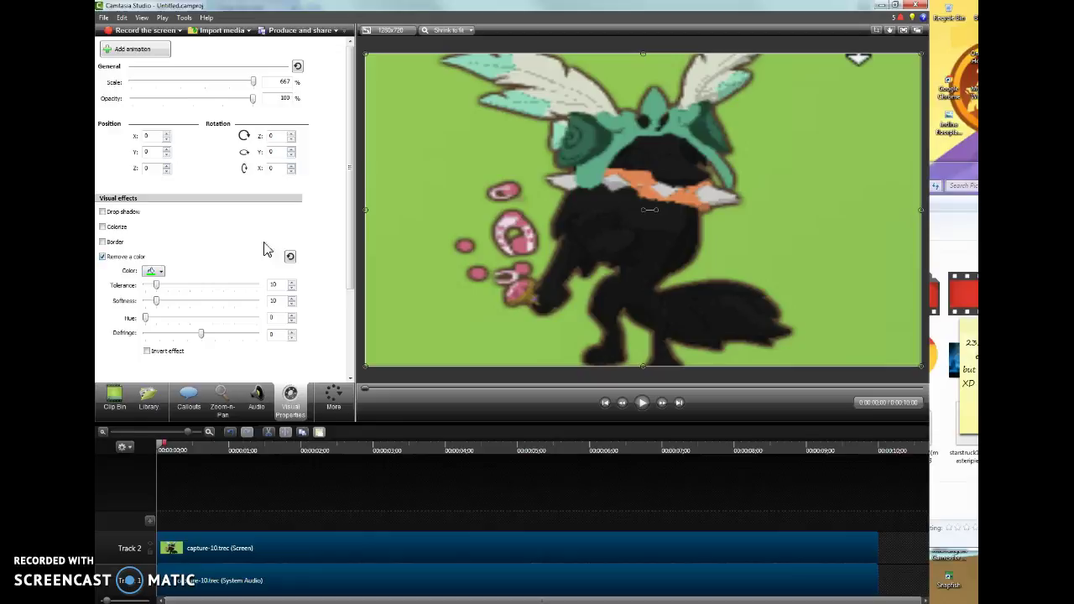
click(156, 271)
click(168, 348)
click(443, 172)
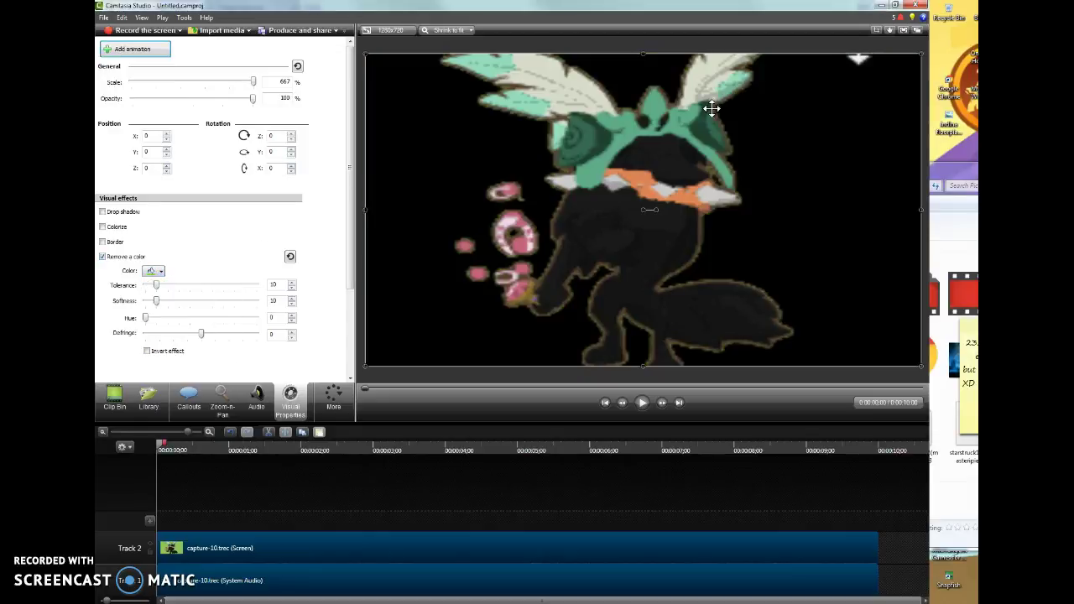
- Narrow the screen clip to about half the canvas width, place it along the left edge at full height, and preview it
click(642, 402)
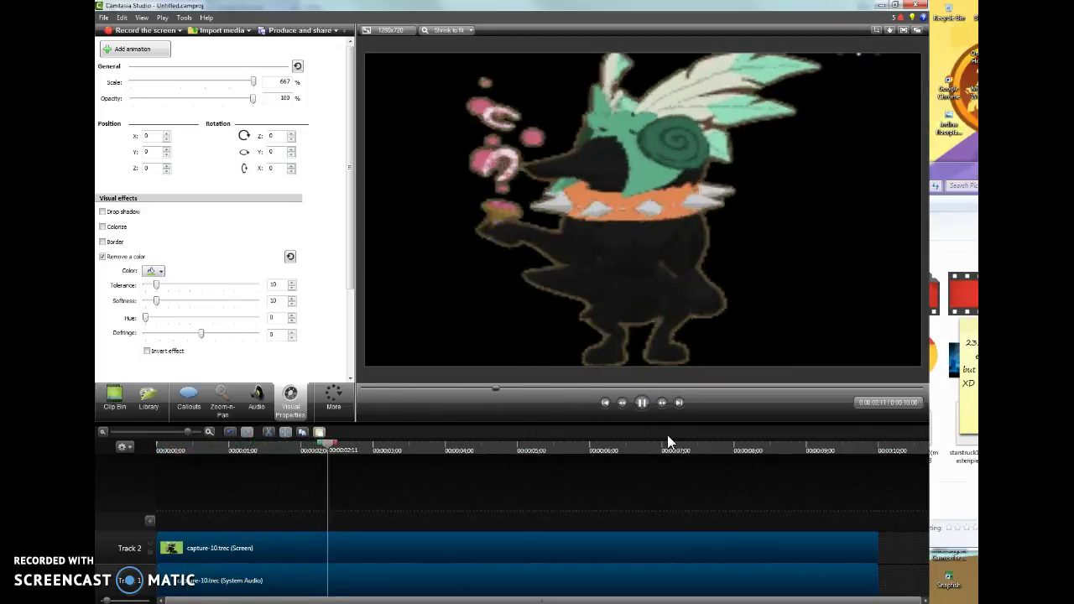
click(752, 280)
drag(920, 367, 643, 211)
drag(499, 151, 472, 374)
drag(476, 147, 470, 58)
drag(460, 168, 460, 160)
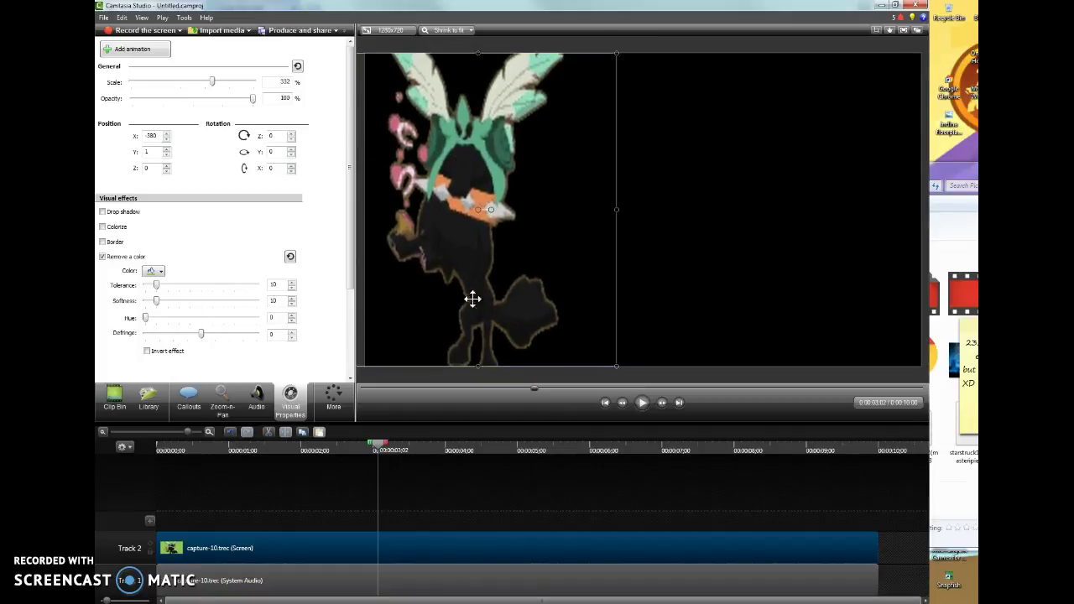
click(640, 404)
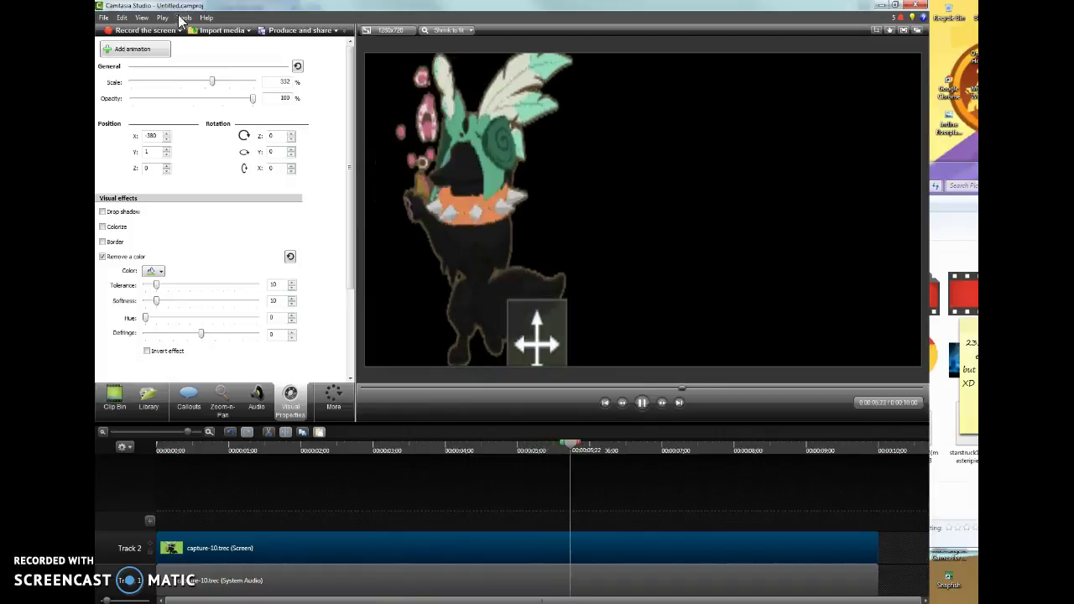
- Add a second copy of capture-10.trec, delete the copy's system audio, and align its screen clip to the start of Track 3
click(226, 35)
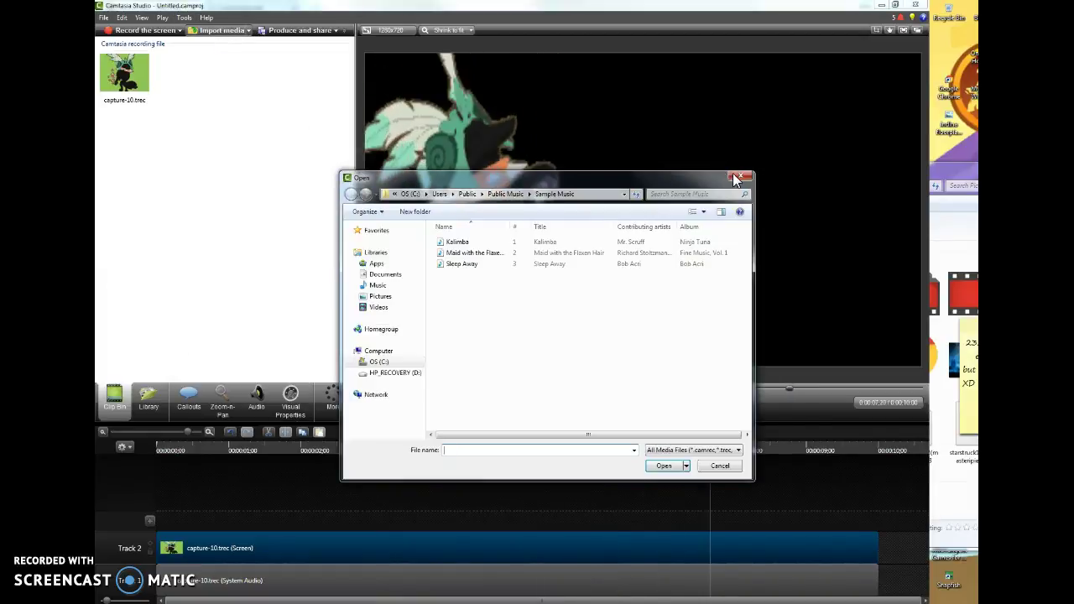
click(738, 175)
click(131, 69)
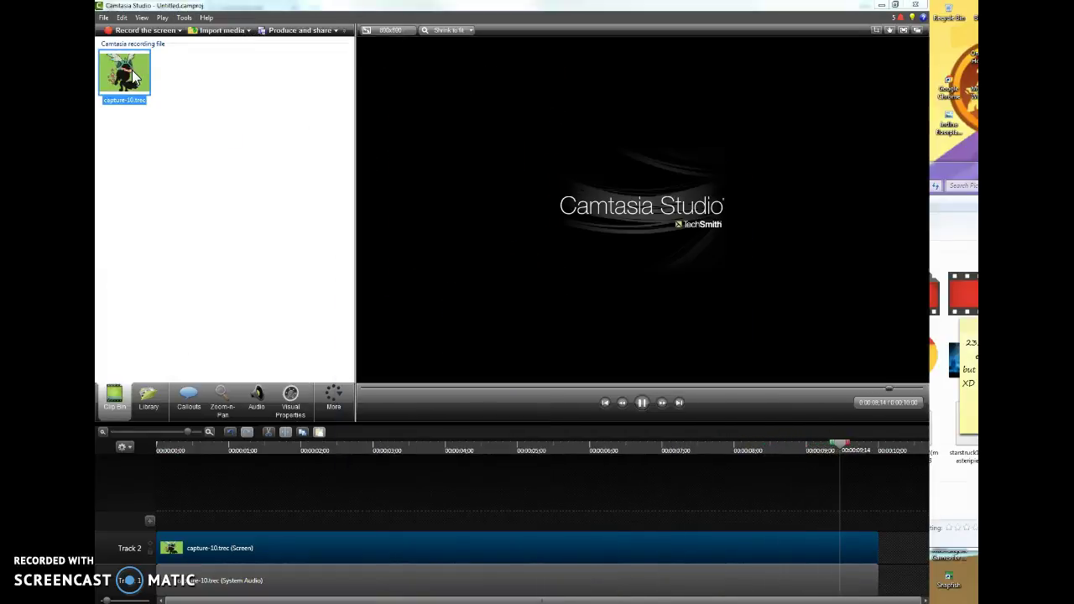
drag(131, 70, 217, 512)
click(256, 518)
right_click(256, 515)
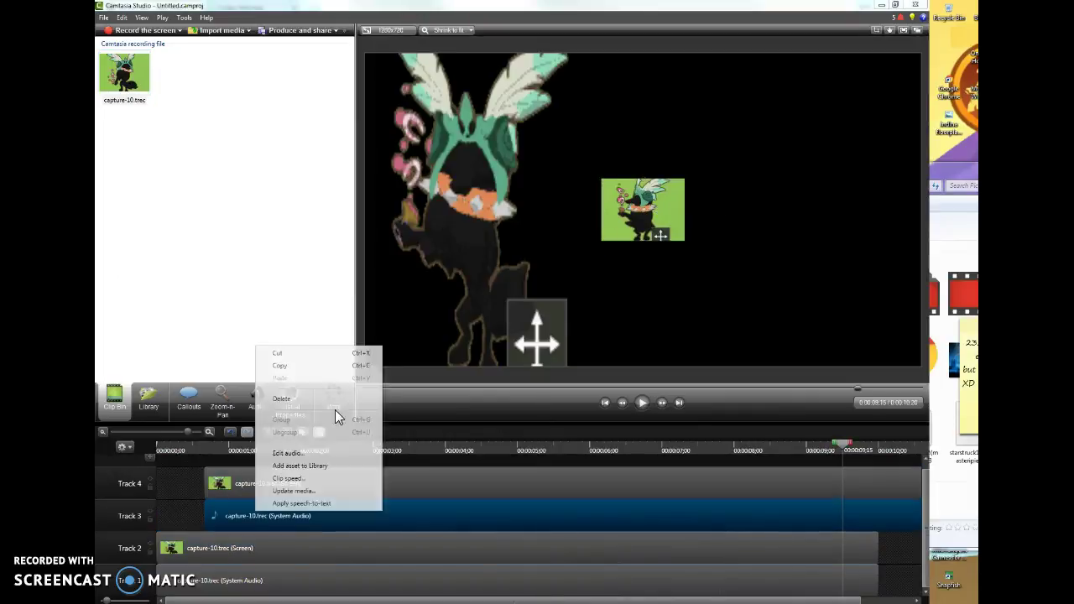
drag(222, 485, 182, 517)
- Stretch the Track 3 clip to the full canvas height and remove its green background color
drag(644, 242, 644, 367)
drag(644, 179, 640, 56)
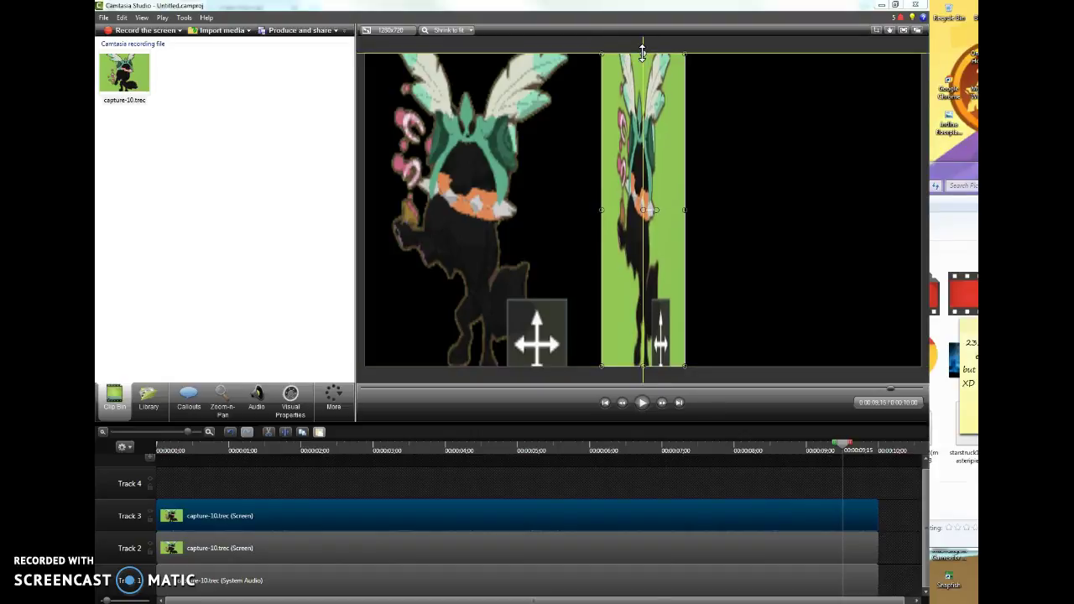
click(290, 398)
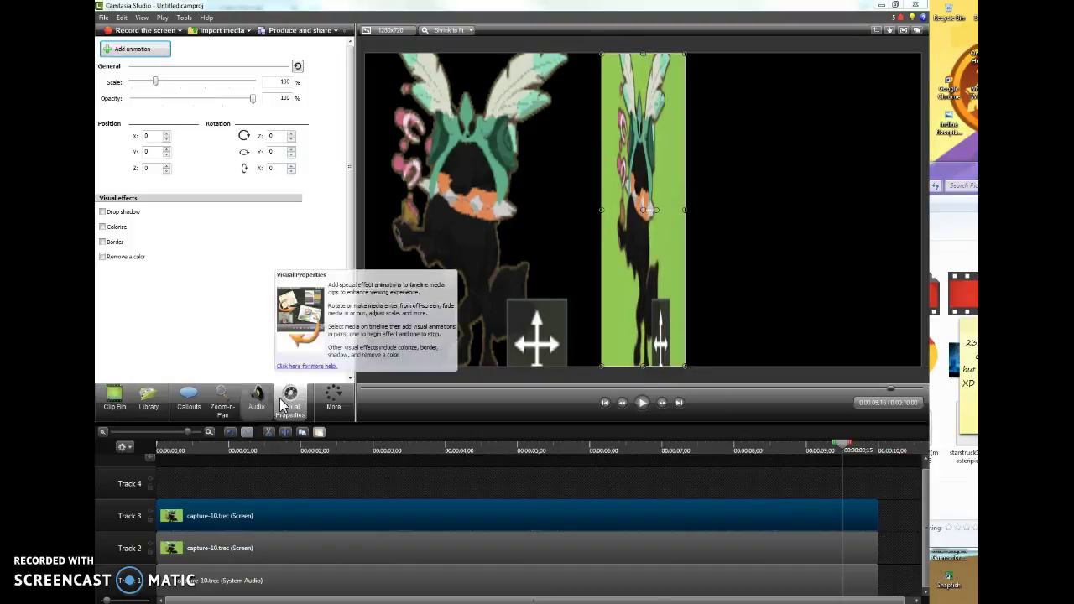
click(113, 260)
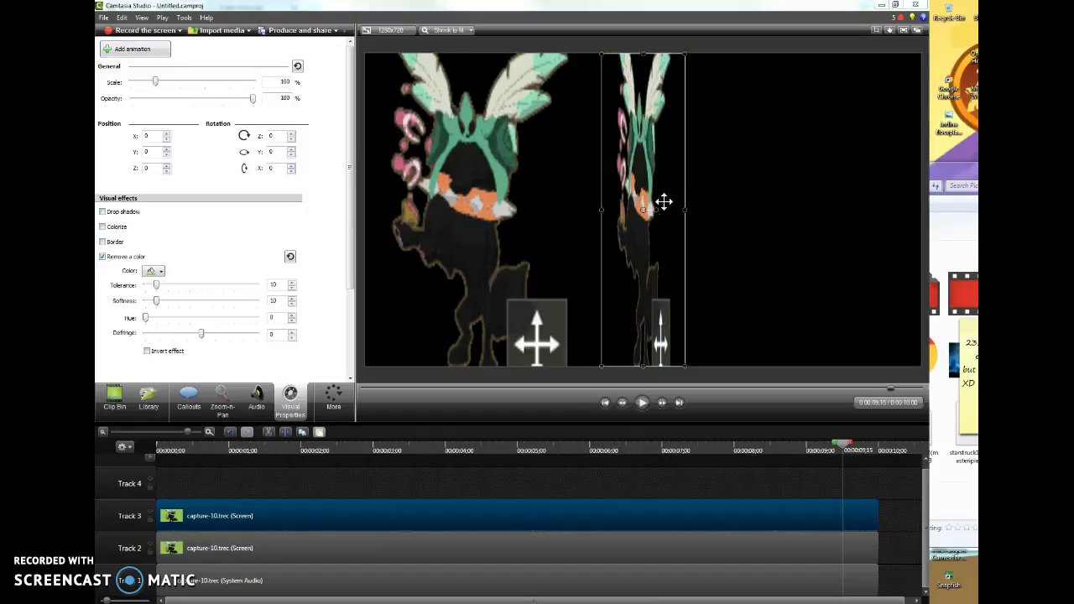
- Widen and horizontally flip the Track 3 clip, position it on the canvas's right side at X 429, Y 1, and preview the pair
drag(686, 210, 879, 210)
drag(806, 233, 613, 213)
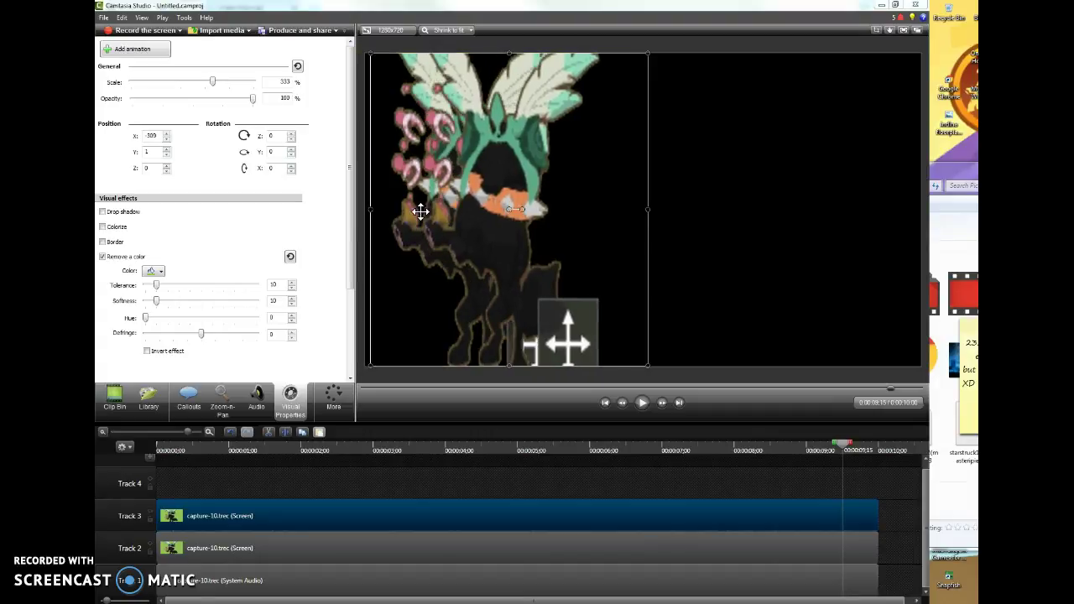
drag(370, 209, 933, 217)
drag(819, 234, 852, 233)
click(642, 403)
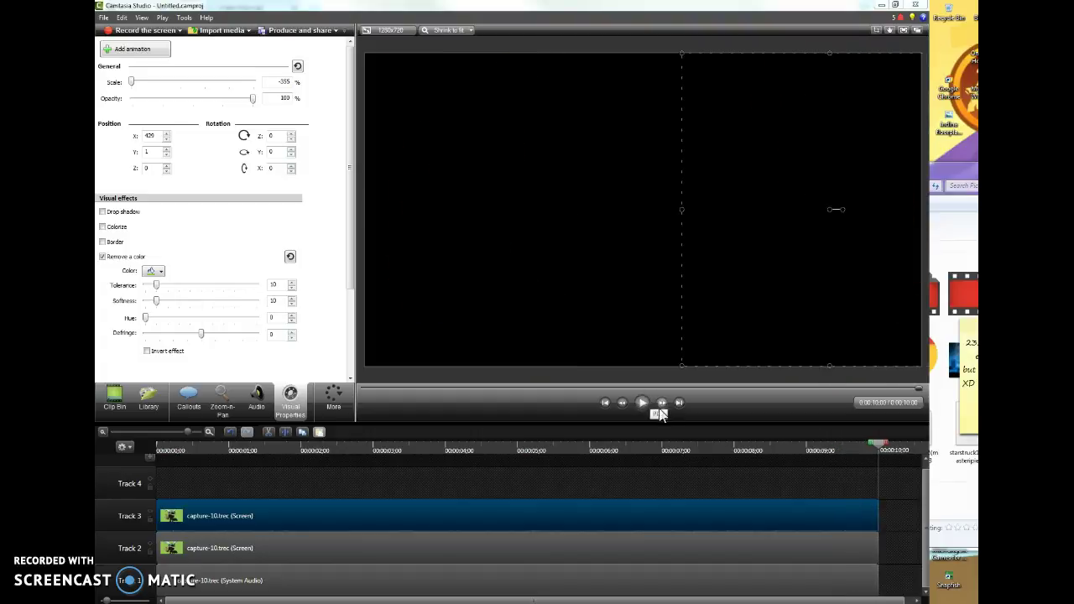
click(642, 403)
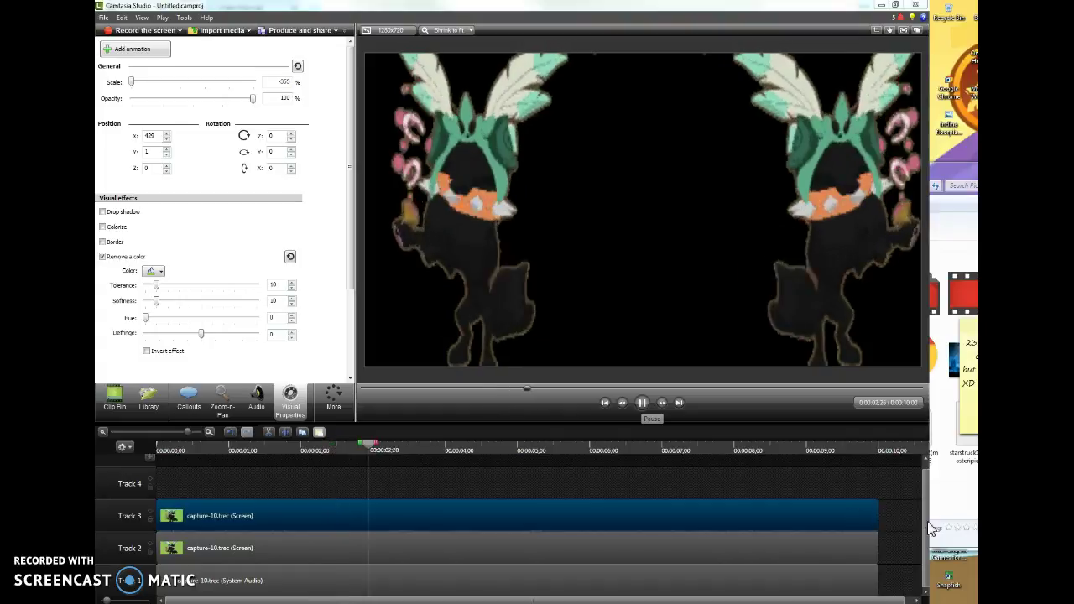
- Delete the original capture's system audio from Track 1
click(300, 585)
right_click(299, 585)
click(342, 473)
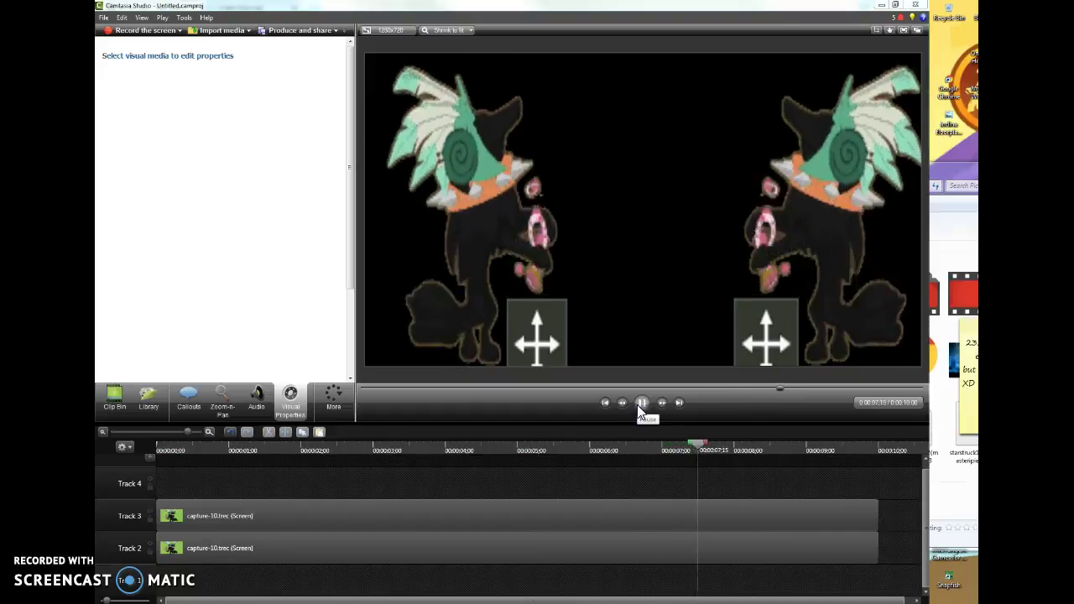
- Nudge the mirrored Track 3 clip to X 420, Y 0 and preview the result
click(761, 332)
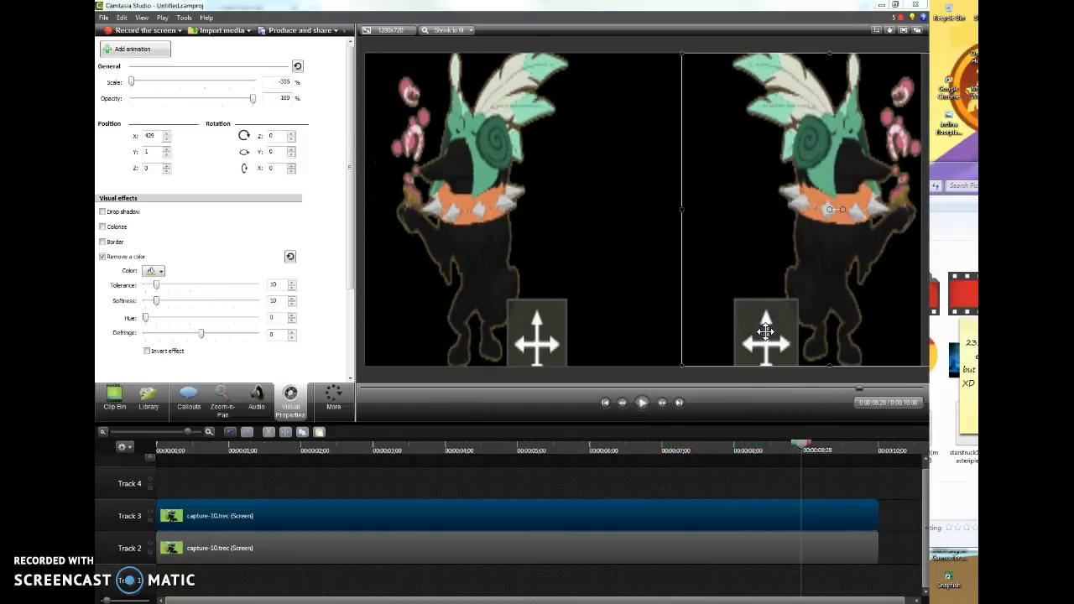
drag(760, 332, 768, 330)
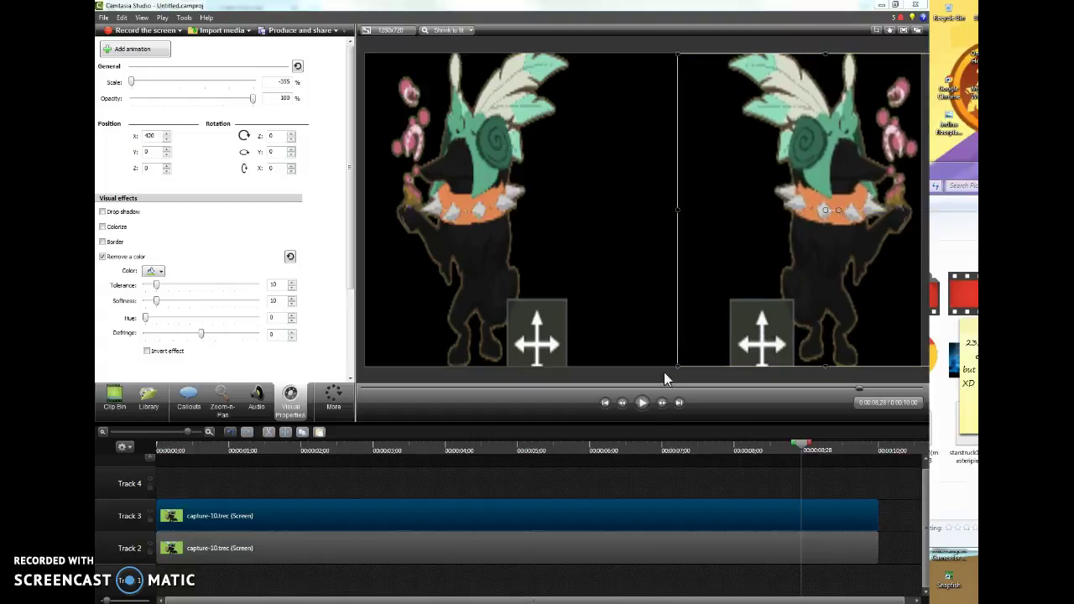
click(642, 402)
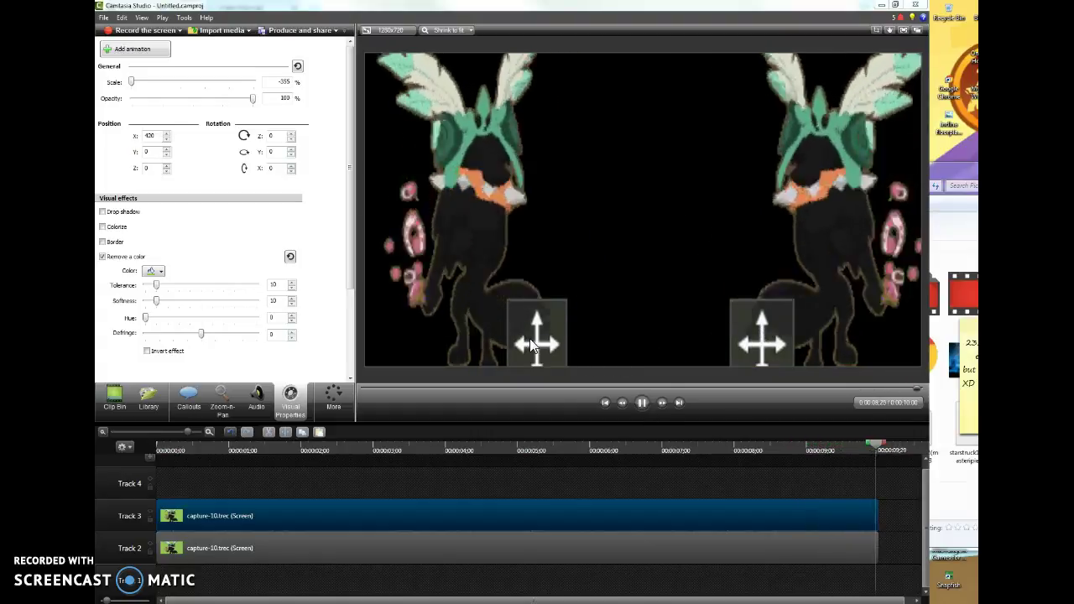
- Import DISCORD [Kinetic Typography].mp3 from the Pictures library and place it at the start of Track 1
click(250, 32)
click(225, 44)
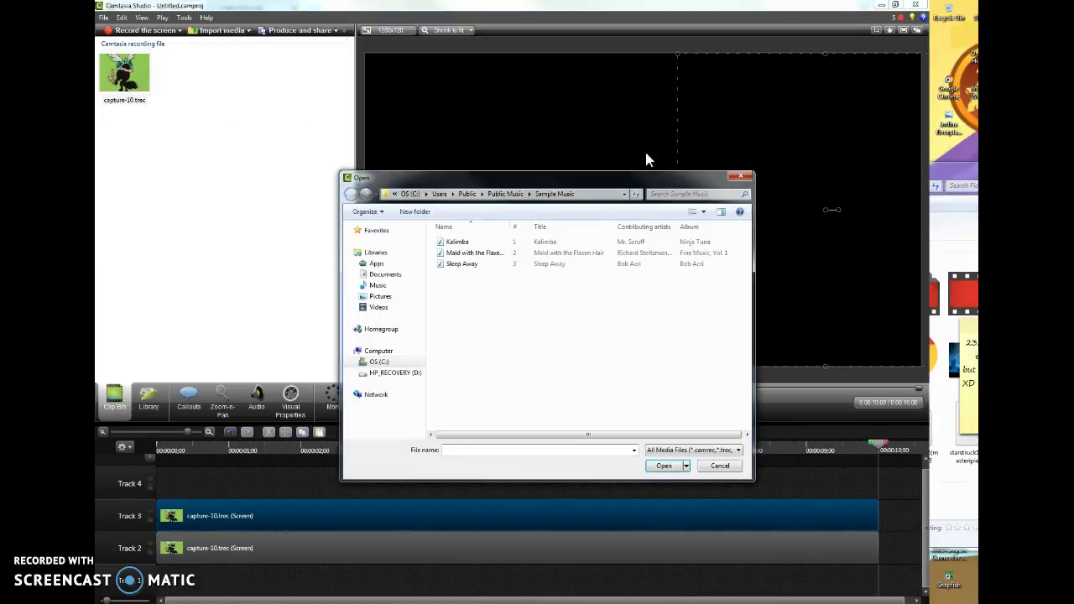
click(376, 298)
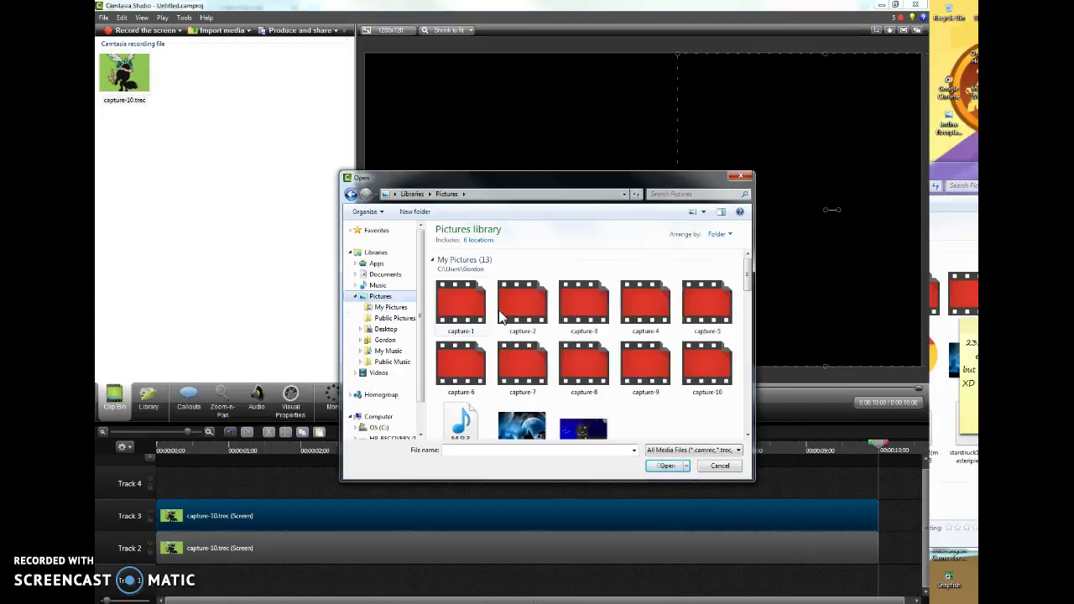
double_click(461, 424)
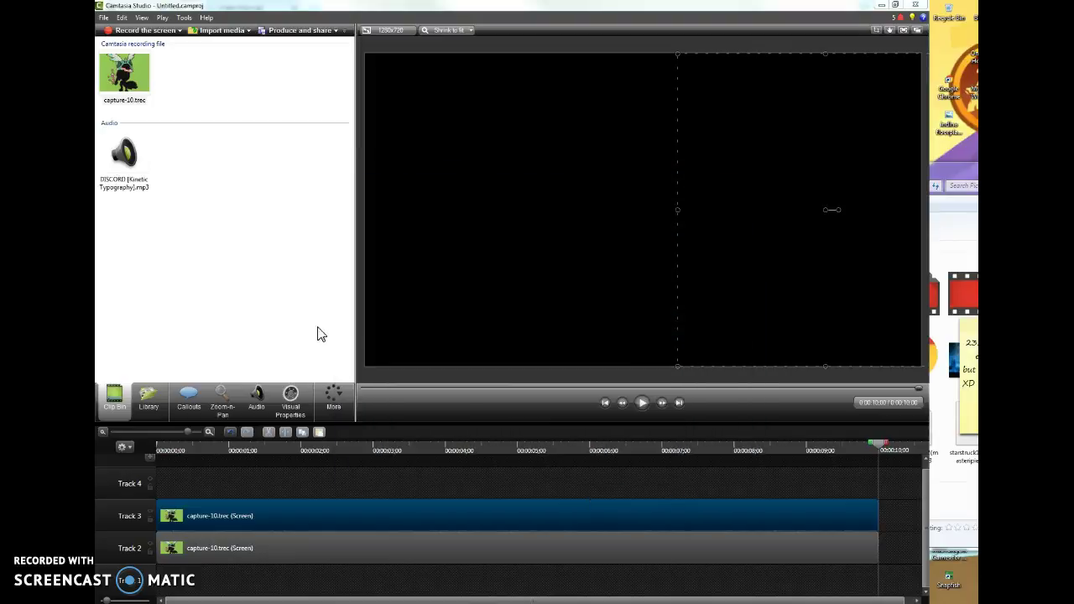
drag(118, 155, 181, 579)
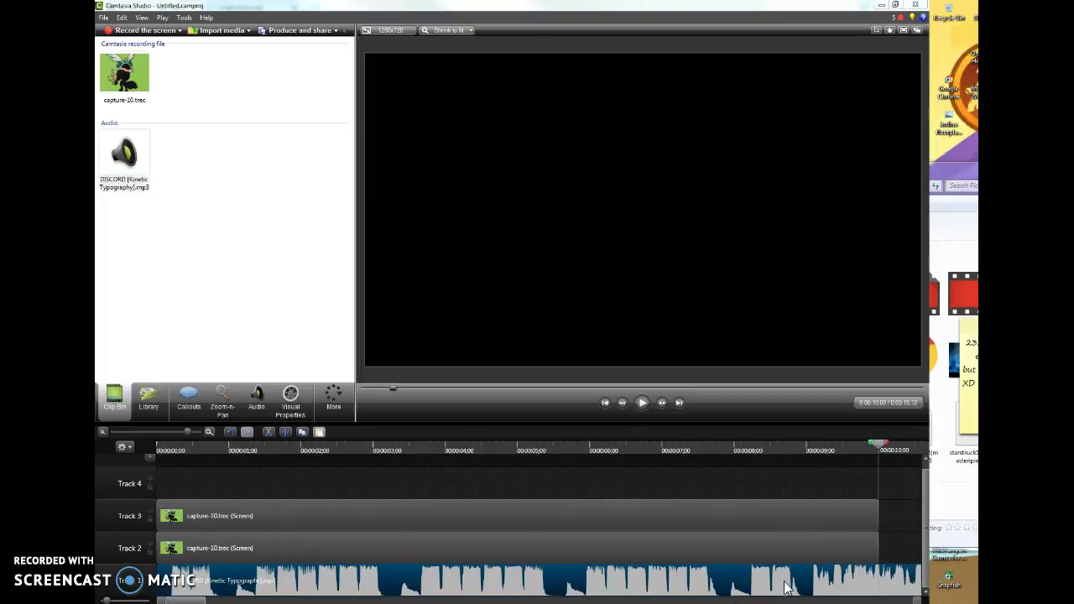
- Trim the end of the Track 1 music to the 10-second end of the video clips and preview the result
drag(177, 598, 919, 578)
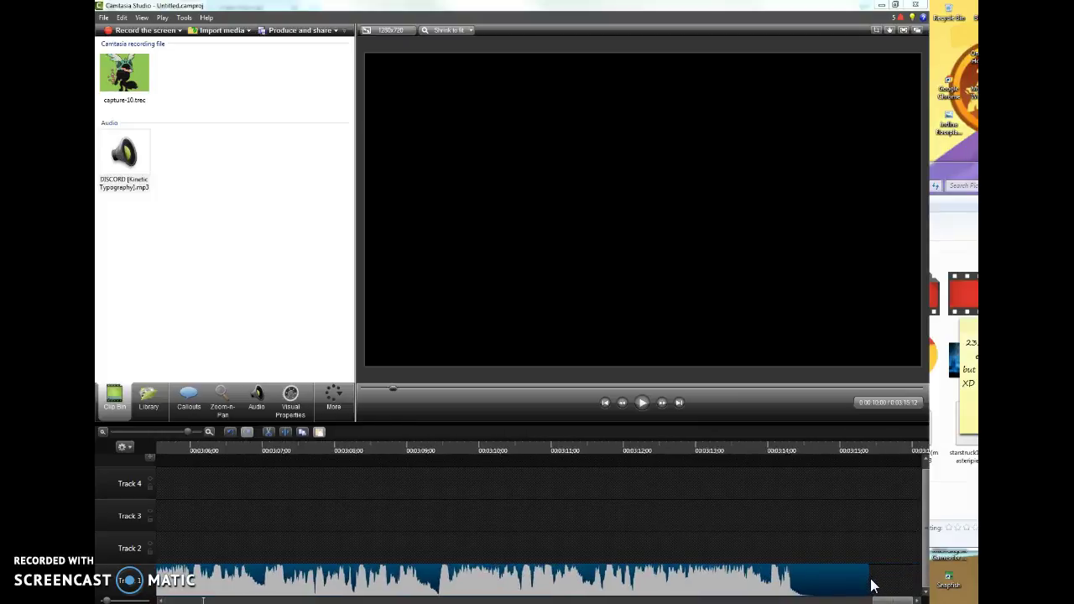
drag(869, 580, 107, 564)
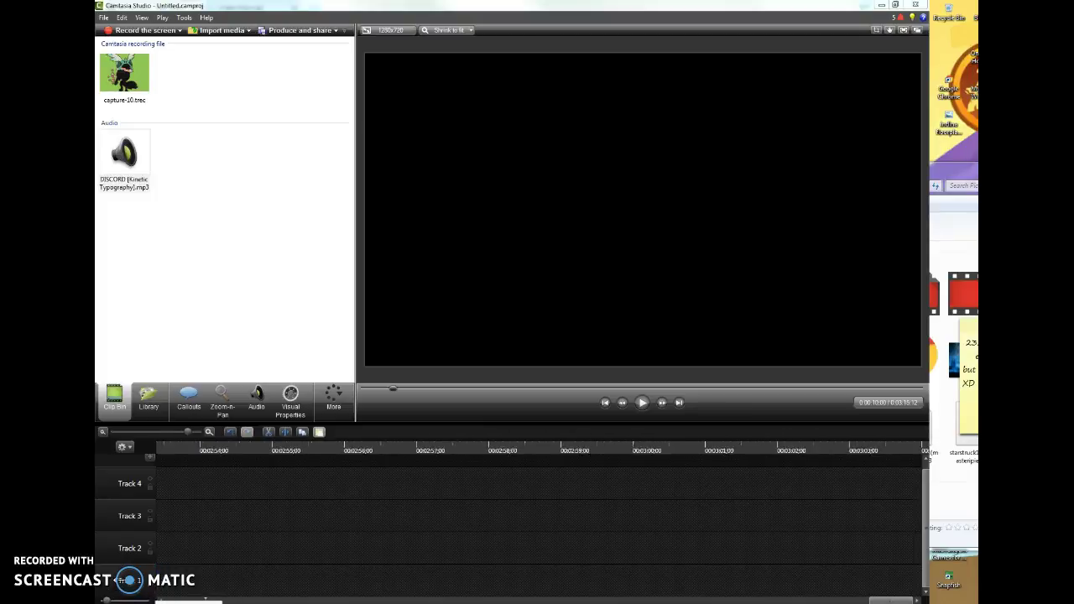
drag(122, 579, 106, 579)
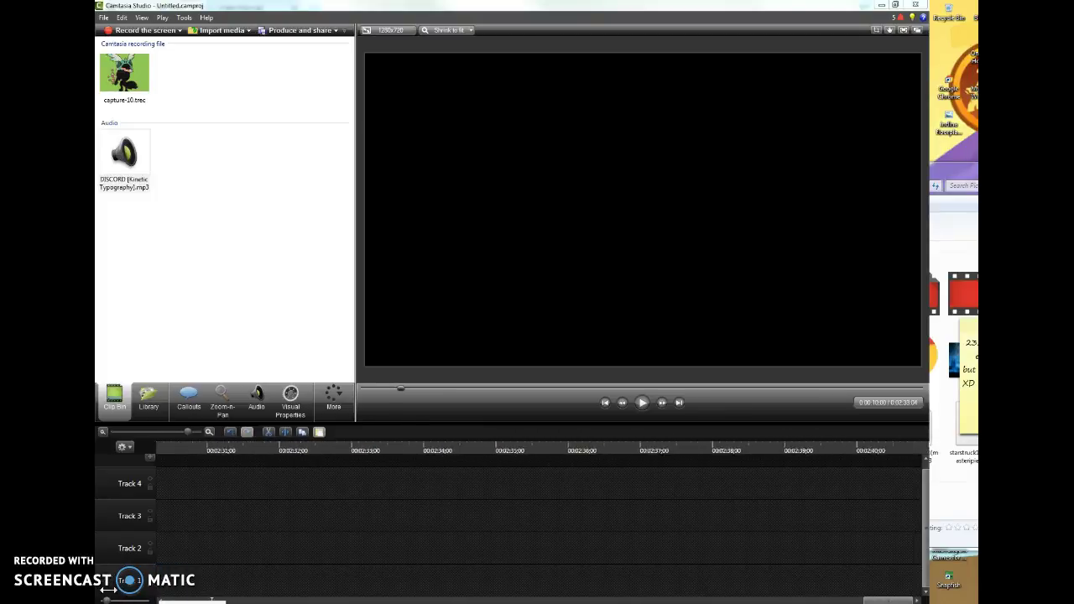
drag(110, 595, 111, 593)
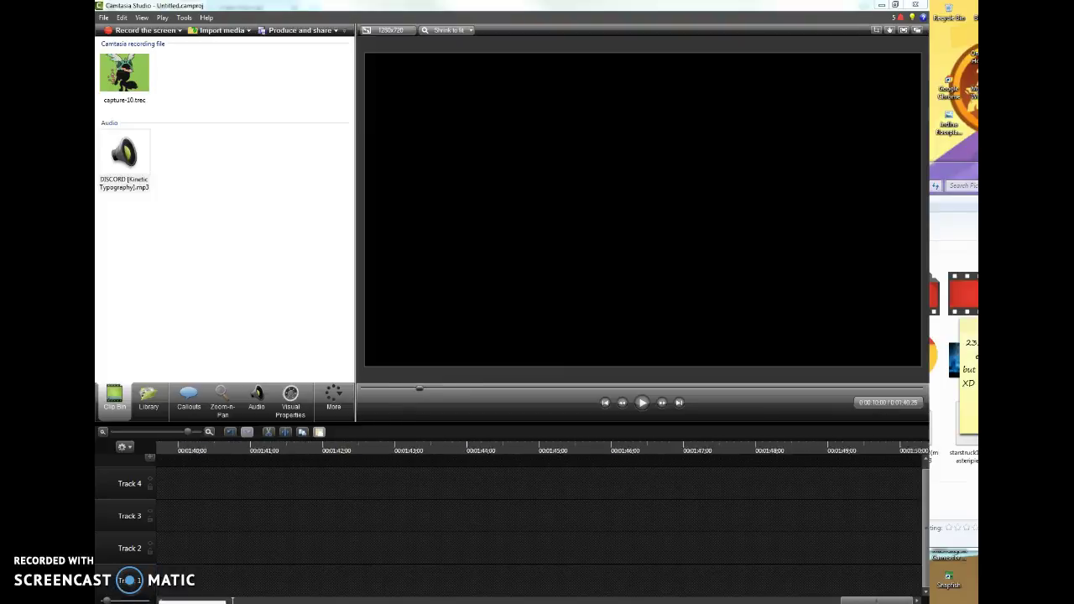
scroll(109, 596, left, 10)
scroll(111, 498, left, 7)
scroll(109, 601, left, 8)
scroll(124, 601, left, 10)
scroll(110, 601, left, 12)
scroll(111, 591, left, 8)
scroll(104, 569, left, 15)
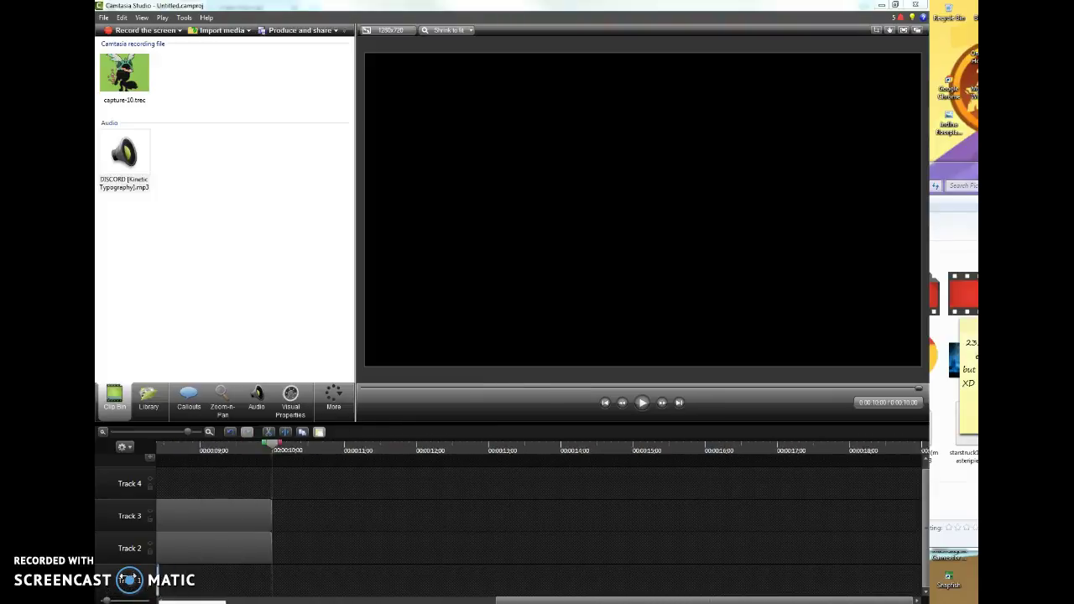
scroll(353, 554, left, 3)
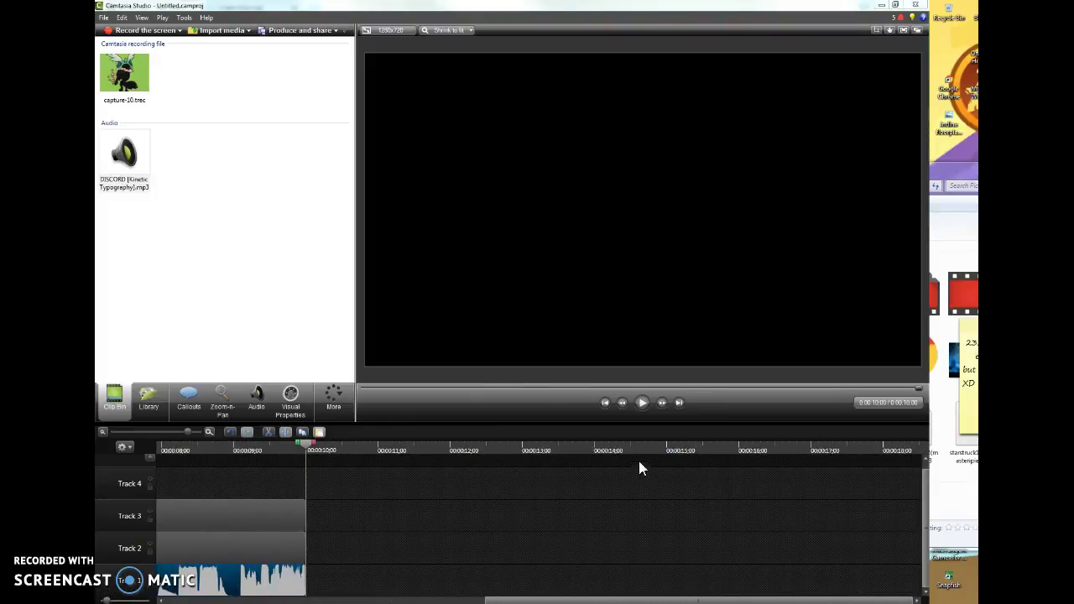
click(647, 408)
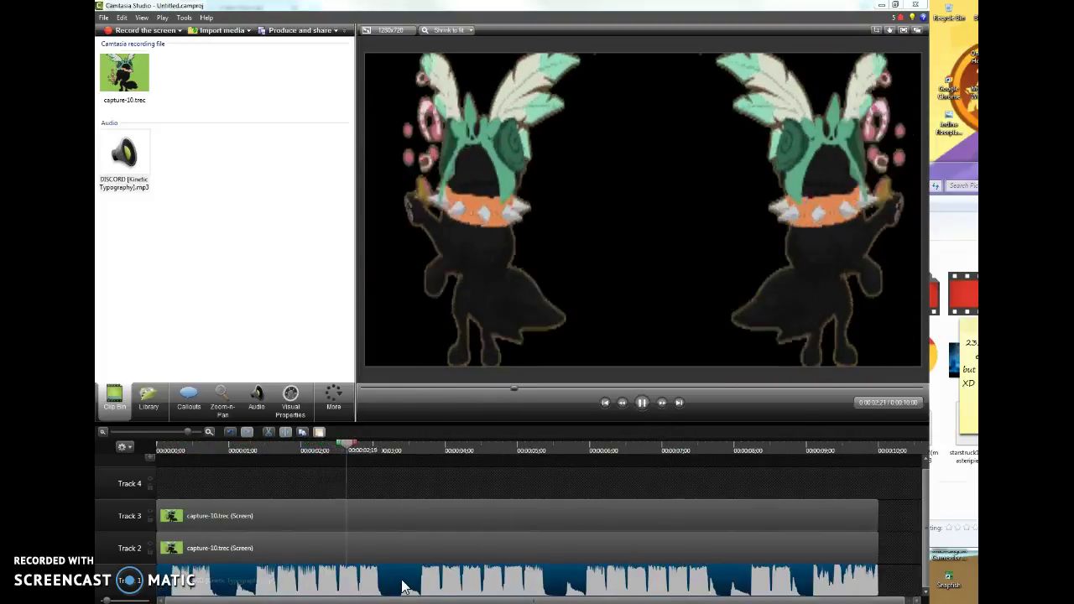
click(641, 405)
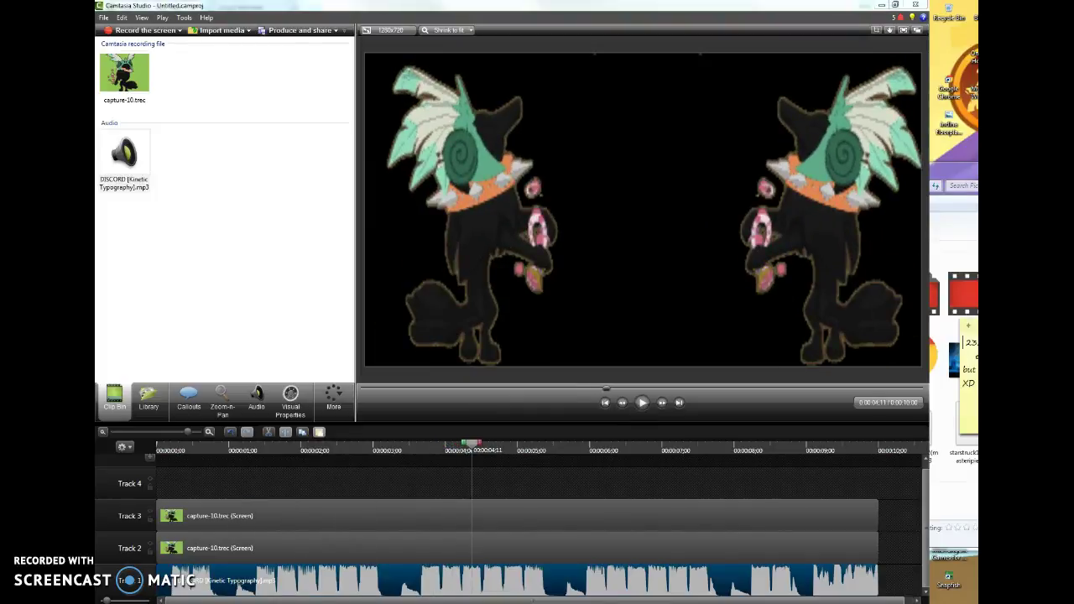
- Create a sticky note explaining to find the music on YouTube, save its link and paste it on youtube converter
right_click(302, 603)
click(323, 542)
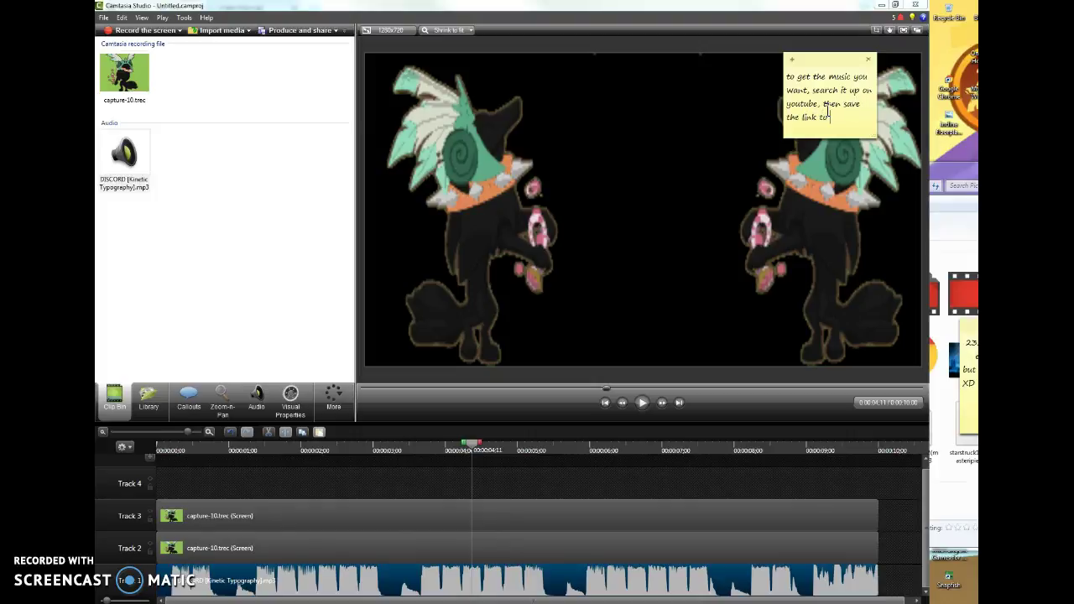
text(utube and pa)
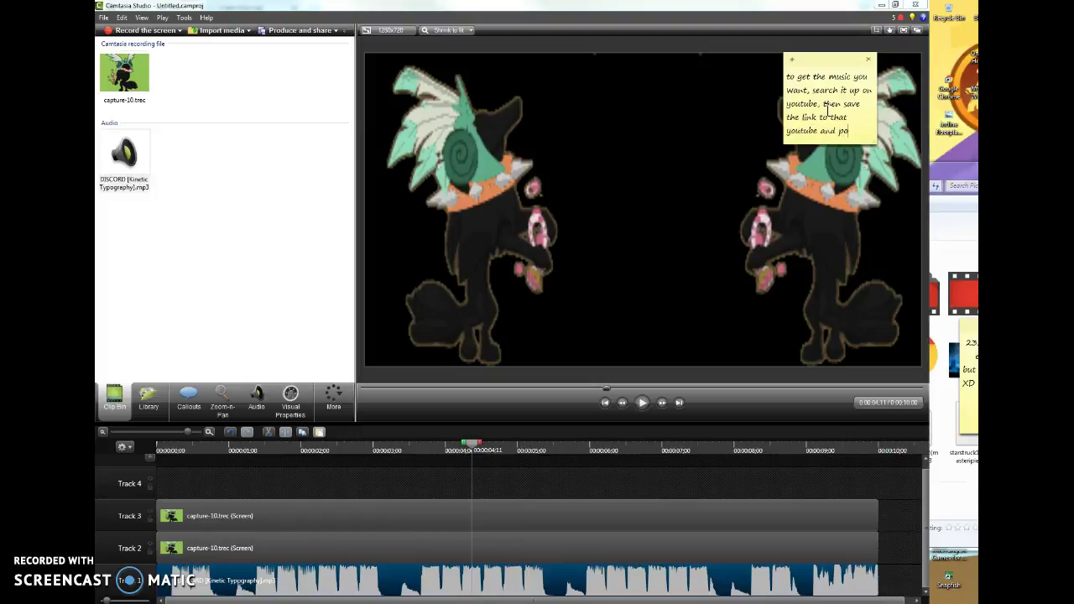
text(on youtube converter)
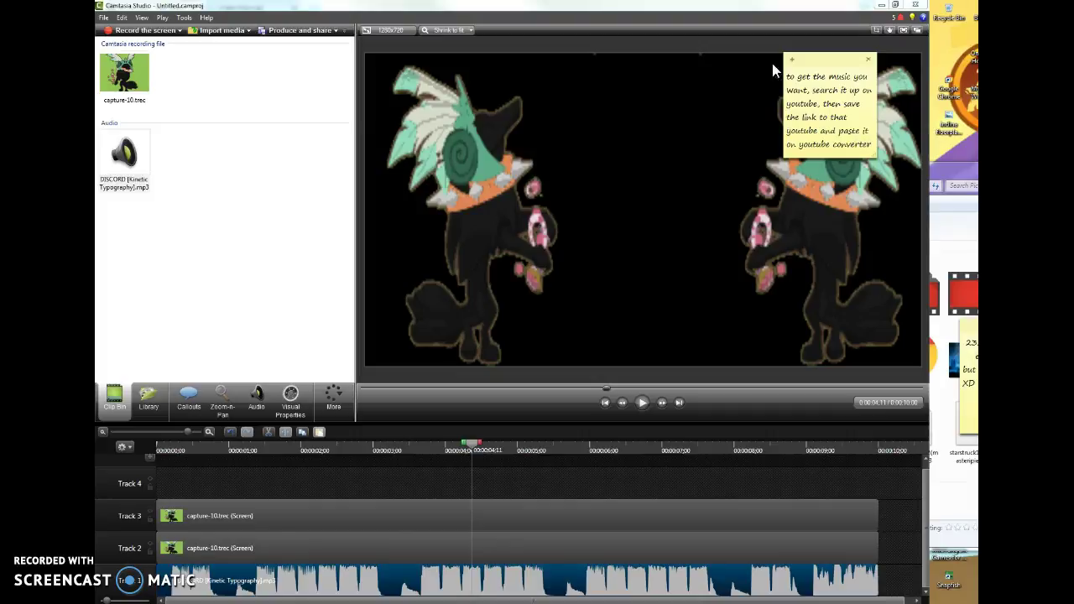
- Replace the sticky note's text with "now to make a backround"
drag(874, 145, 754, 69)
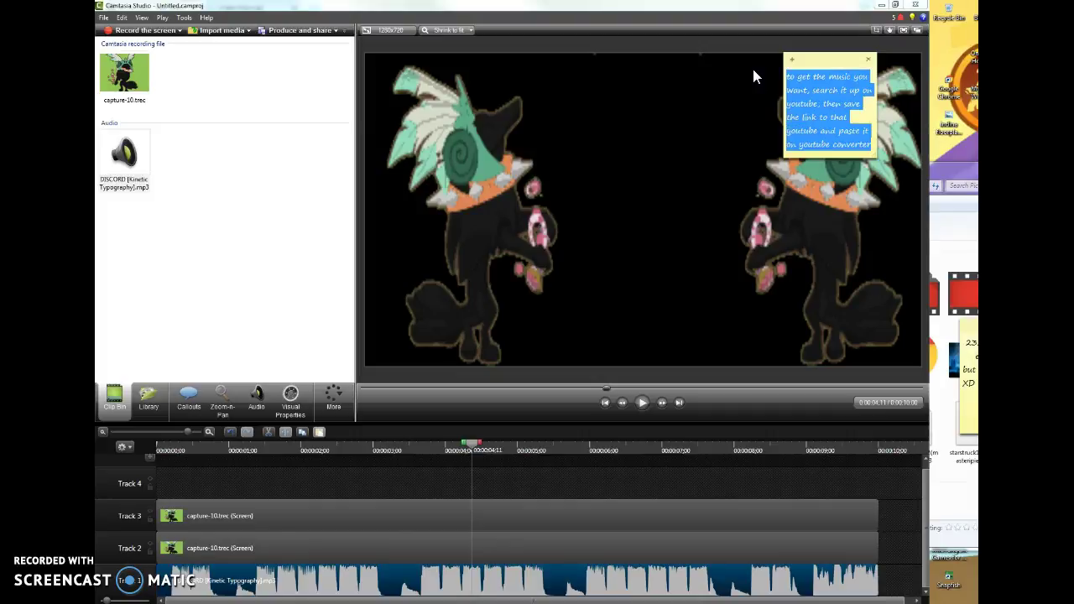
key(BackSpace)
text(after that then y)
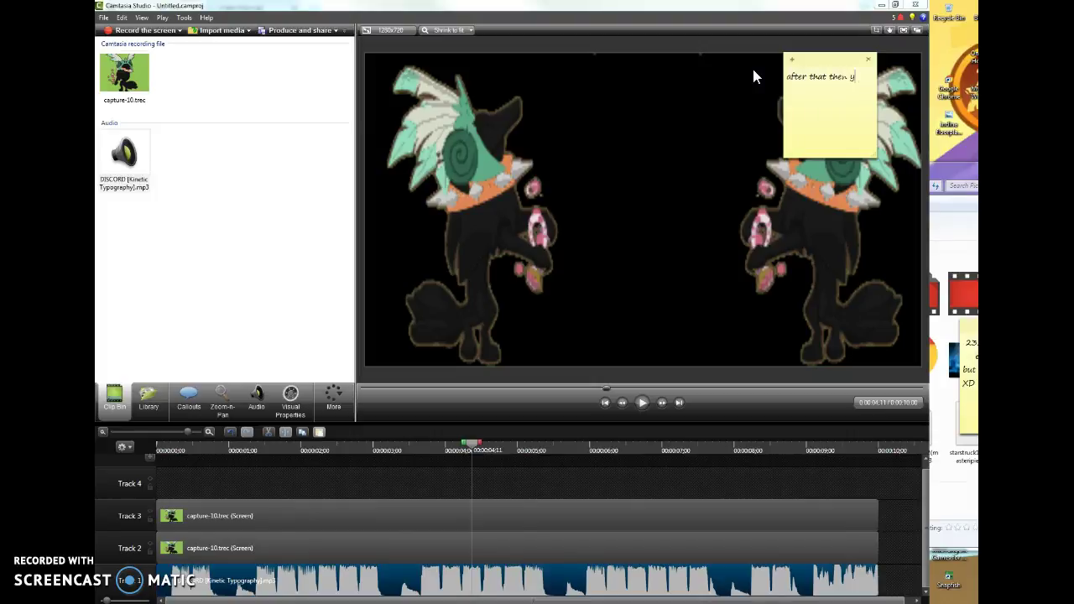
key(BackSpace)
key(BackSpace)
key(BackSpace)
key(BackSpace)
key(BackSpace)
key(BackSpace)
key(BackSpace)
key(BackSpace)
key(BackSpace)
key(BackSpace)
key(BackSpace)
key(BackSpace)
key(BackSpace)
key(BackSpace)
key(BackSpace)
key(BackSpace)
key(BackSpace)
text(now to make a backround)
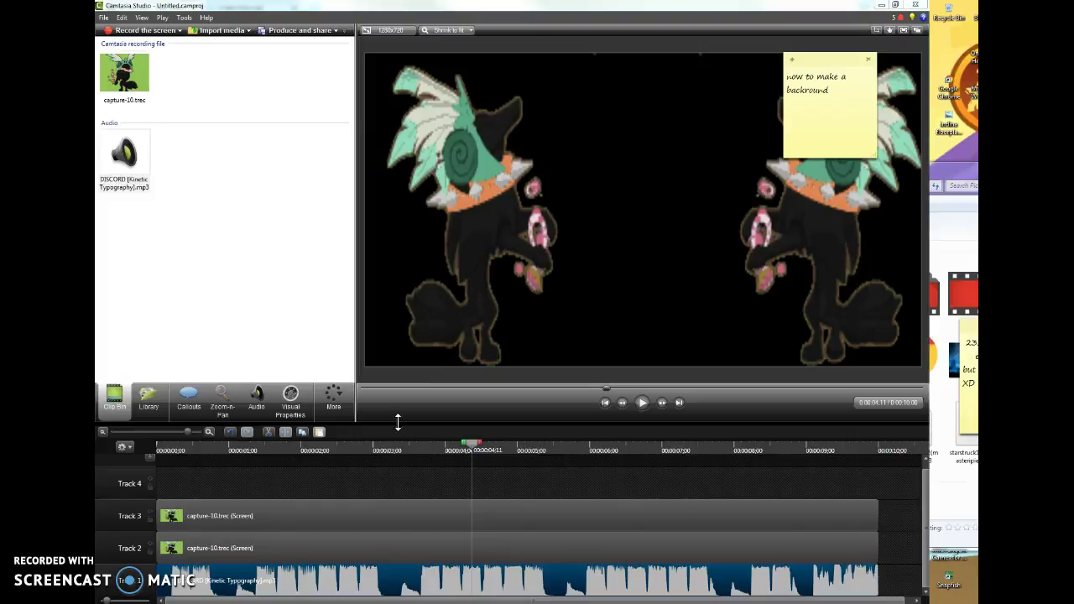
- Replace the sticky note's text with "go to callouts and" and show the callout options
key(BackSpace)
key(BackSpace)
key(BackSpace)
key(BackSpace)
key(BackSpace)
key(BackSpace)
key(BackSpace)
key(BackSpace)
key(BackSpace)
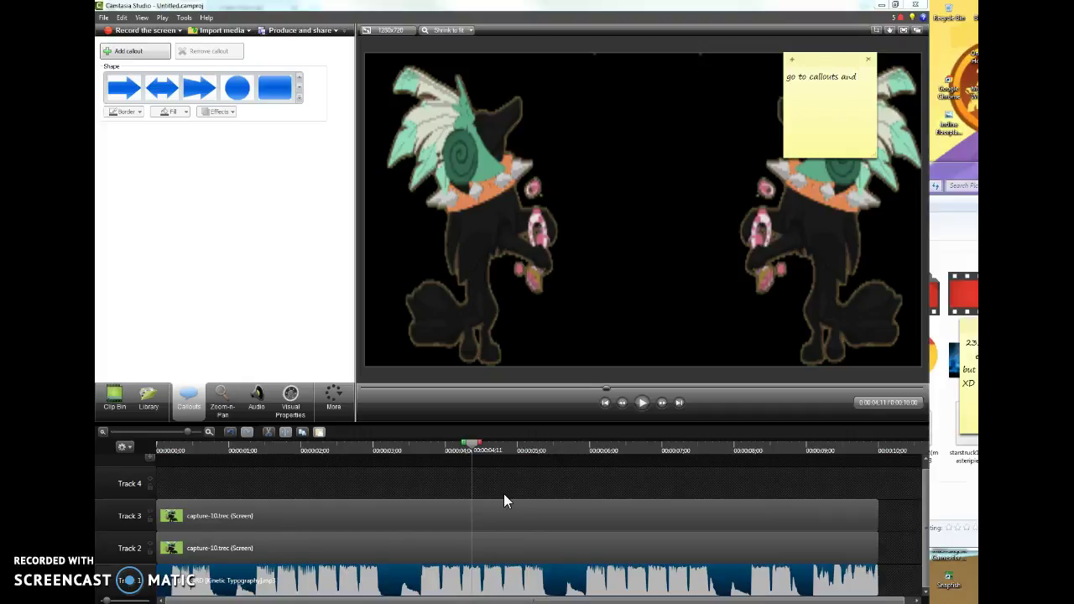
key(BackSpace)
key(BackSpace)
key(BackSpace)
- Add a Simple Rectangle callout from the text shapes at the playhead
click(311, 154)
click(299, 98)
click(277, 160)
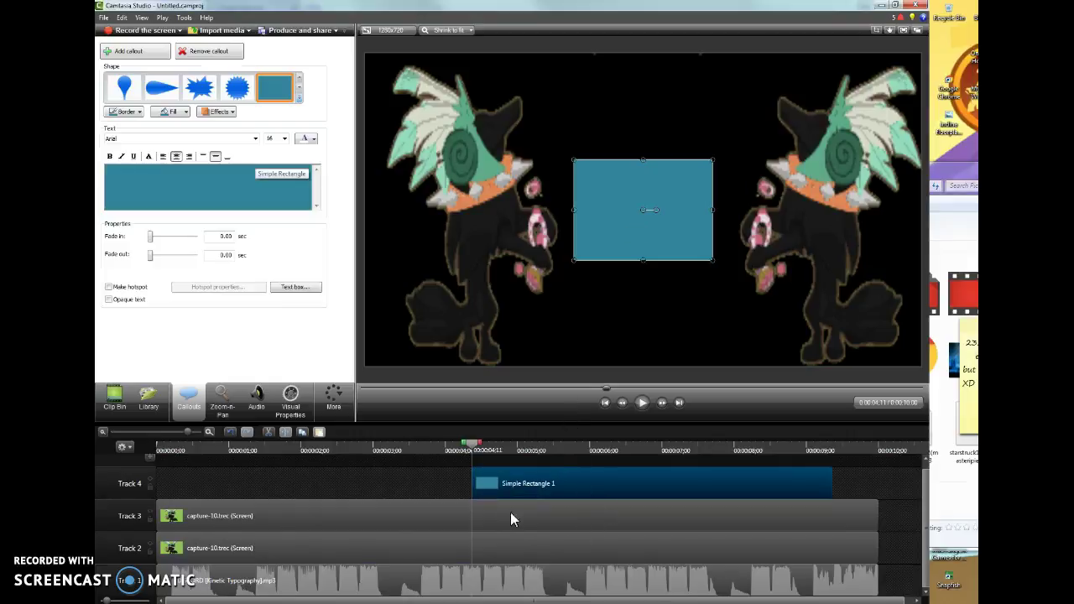
- Move the character clips to Tracks 3 and 4 and place the rectangle beneath them on Track 2, spanning 0 to 10 seconds
click(375, 517)
drag(526, 477, 818, 485)
mouse_move(623, 511)
mouse_down()
mouse_move(621, 484)
mouse_move(622, 526)
mouse_move(620, 511)
mouse_up()
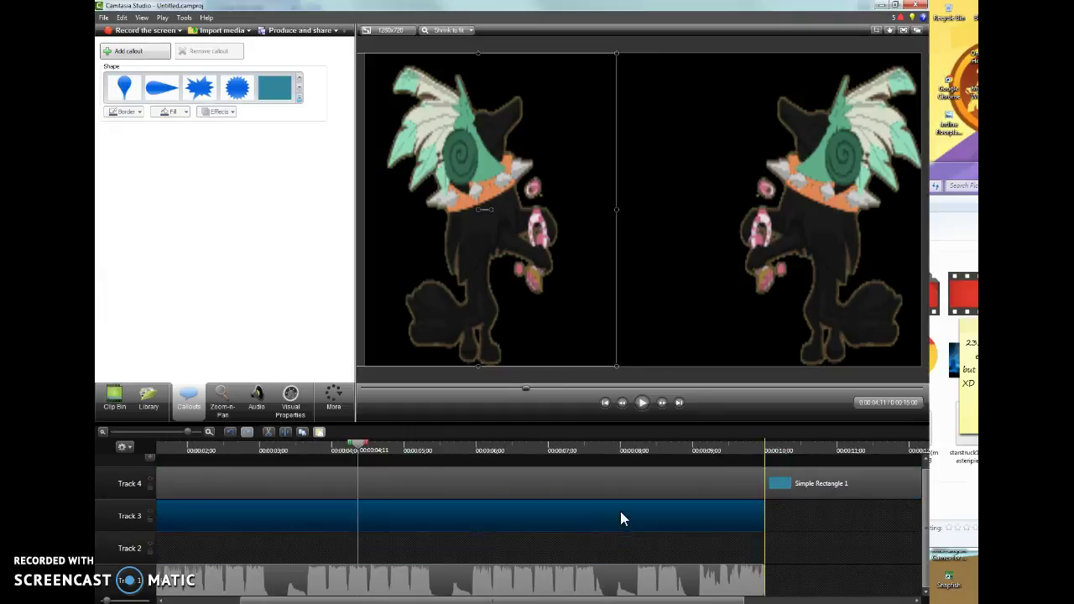
click(804, 491)
drag(806, 543, 114, 549)
drag(516, 549, 878, 544)
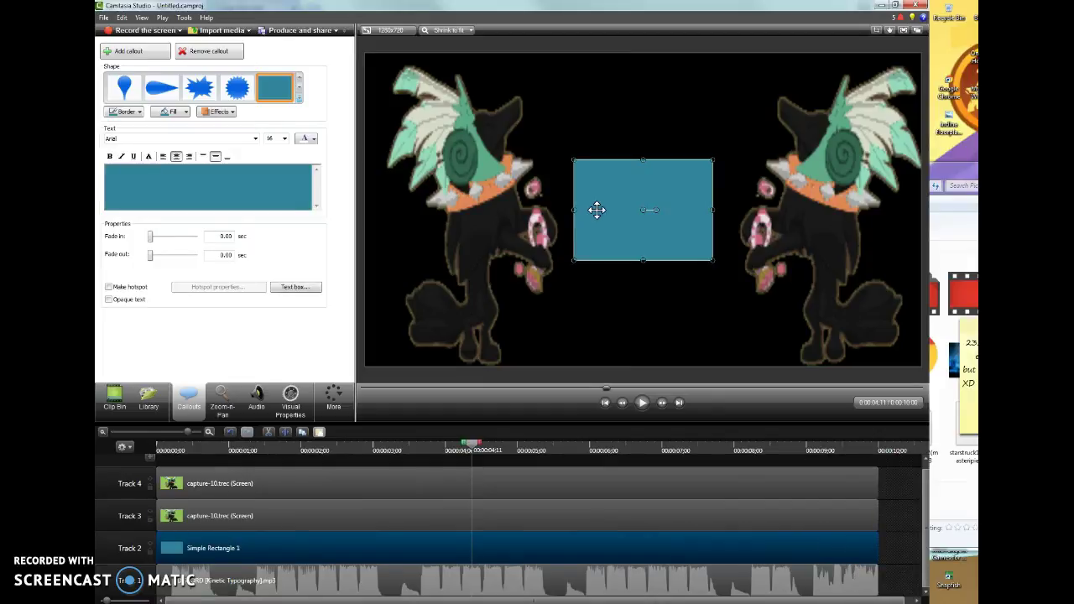
- Stretch the rectangle callout on the canvas until it fills the whole frame behind both characters
drag(714, 261, 929, 390)
drag(672, 211, 728, 220)
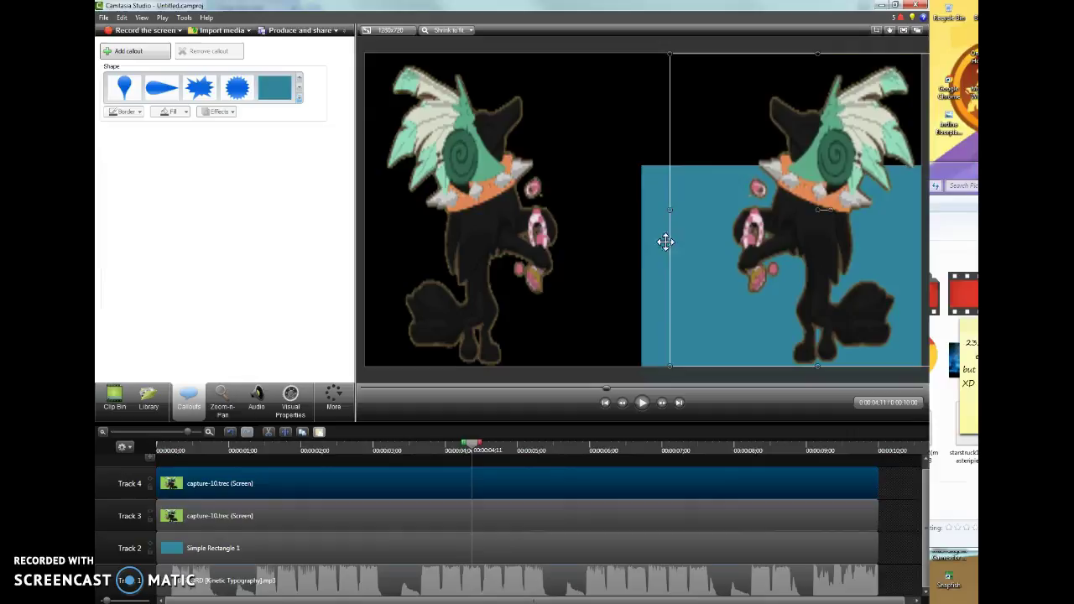
click(642, 173)
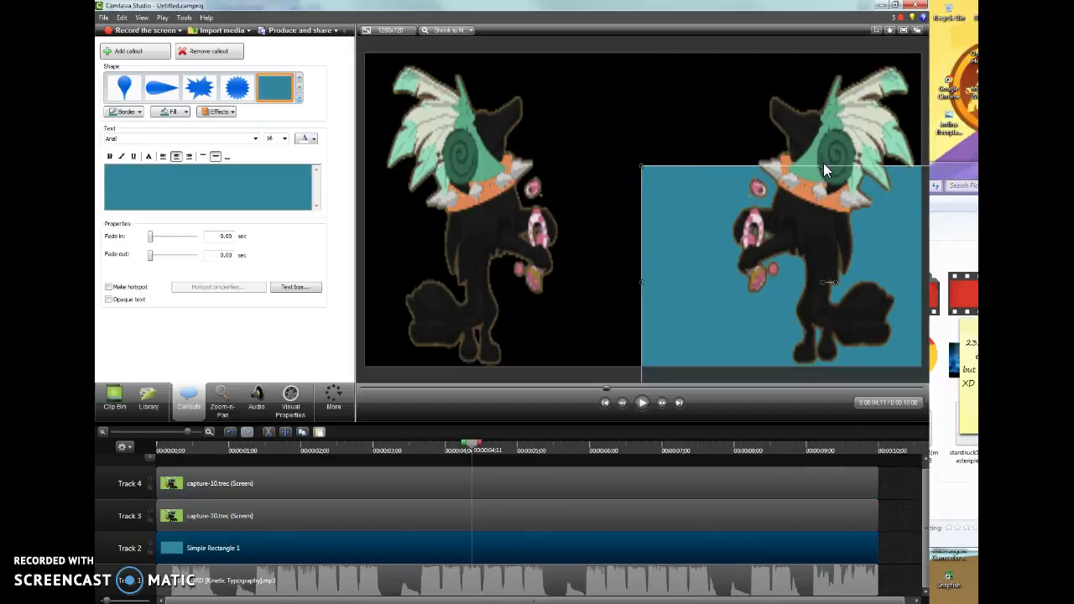
drag(824, 163, 830, 52)
drag(641, 225, 288, 221)
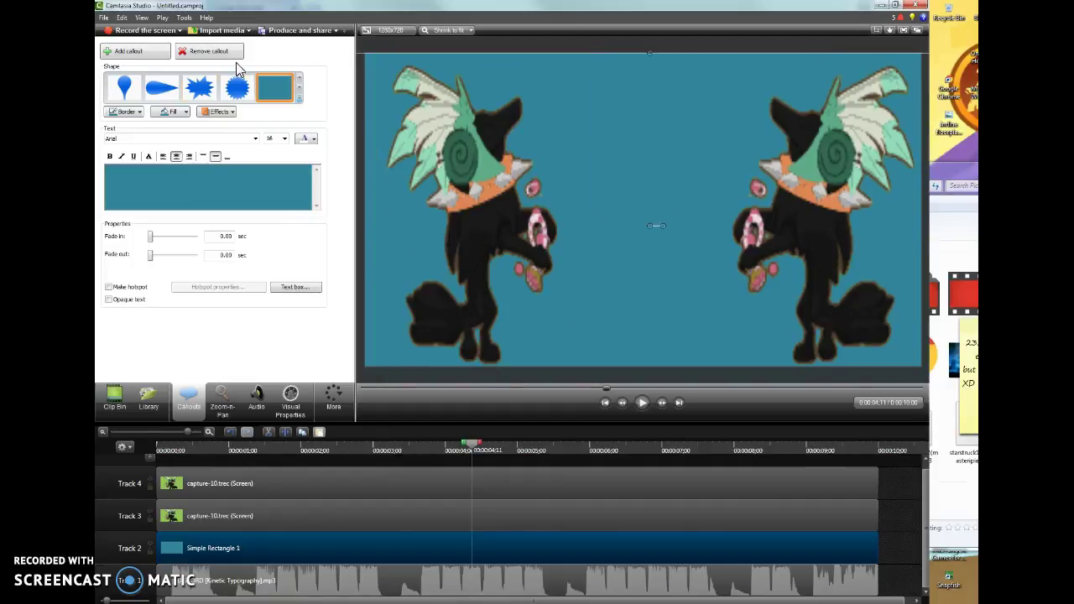
- Test blue and black fills on the background rectangle and settle on a dark gray fill
click(184, 114)
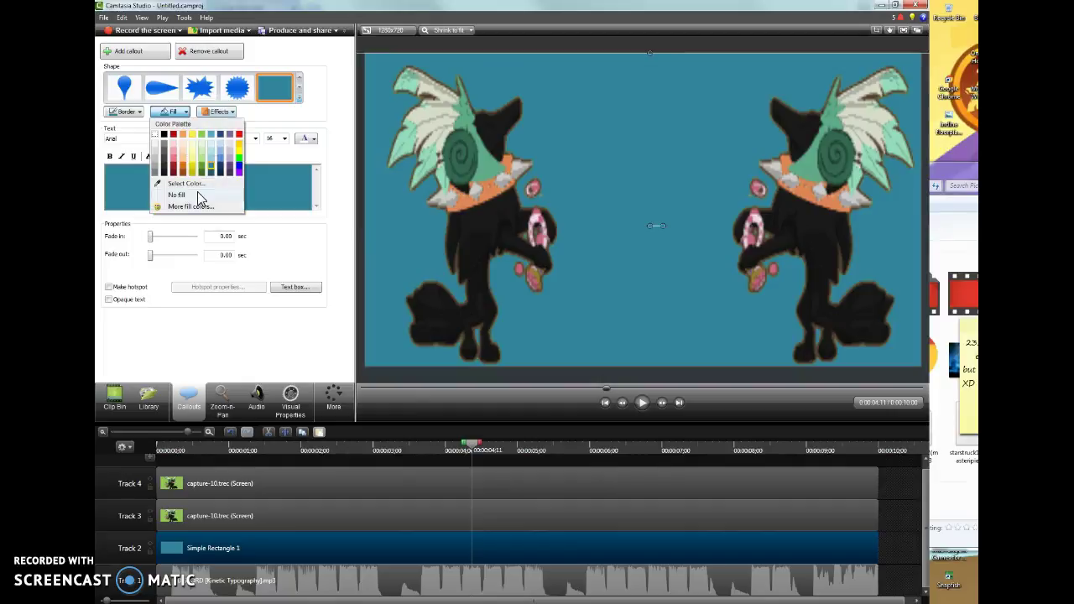
click(239, 168)
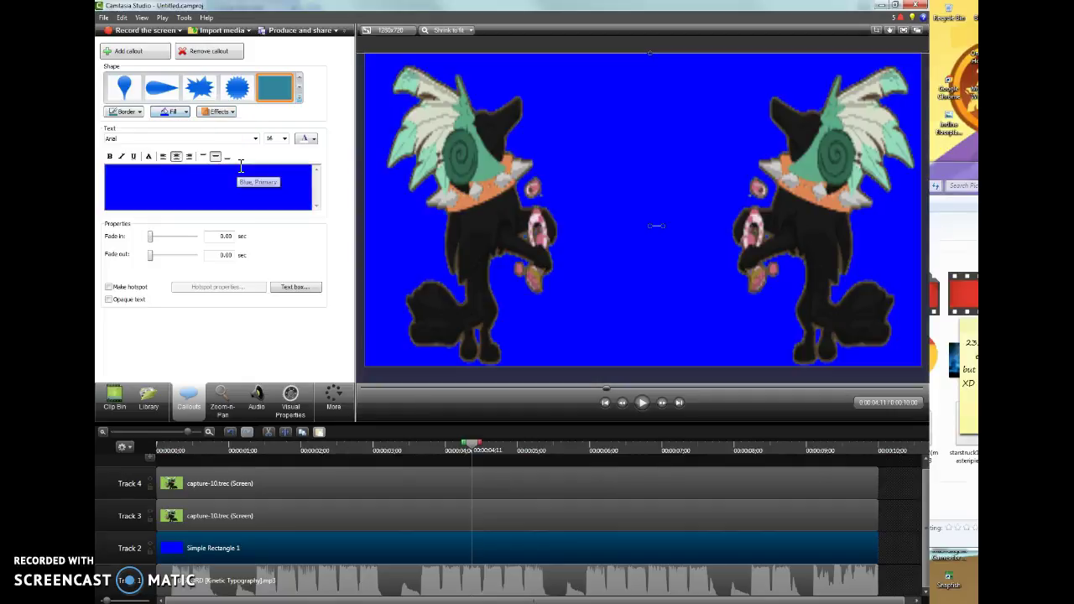
click(184, 113)
click(167, 143)
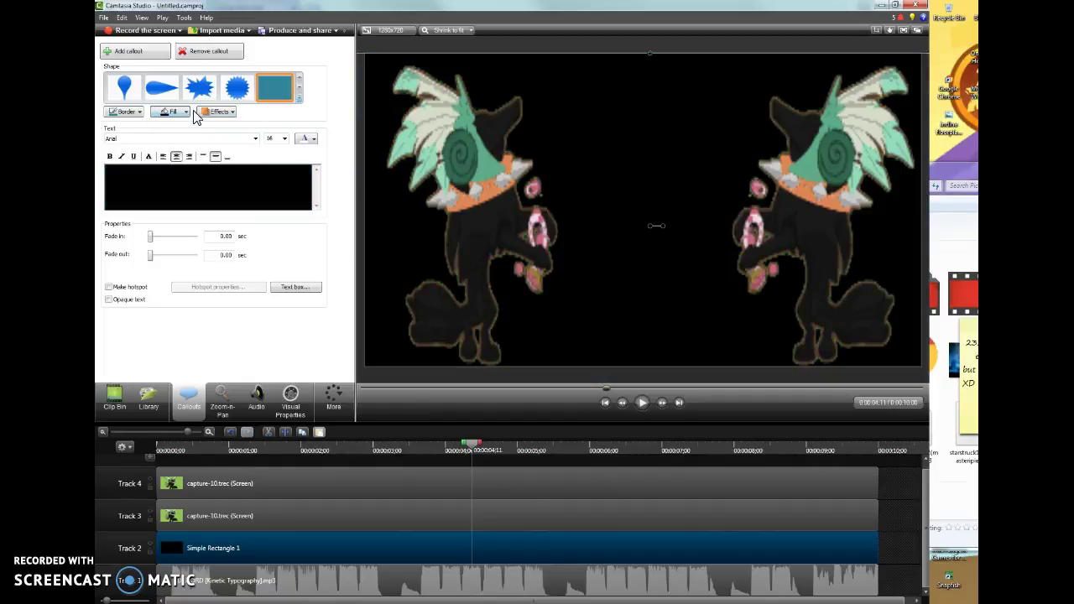
click(184, 114)
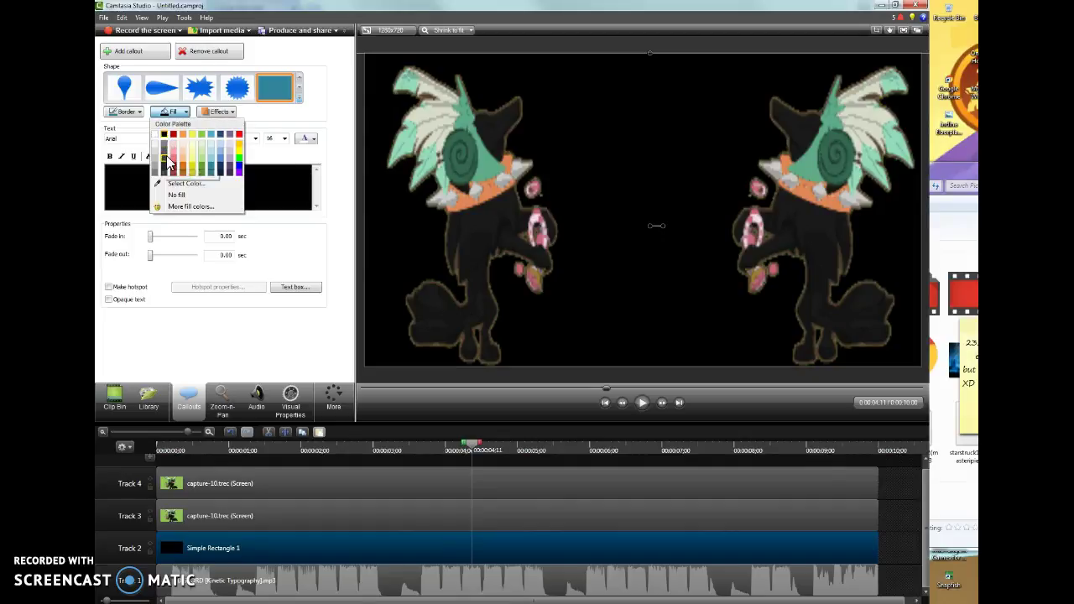
click(173, 172)
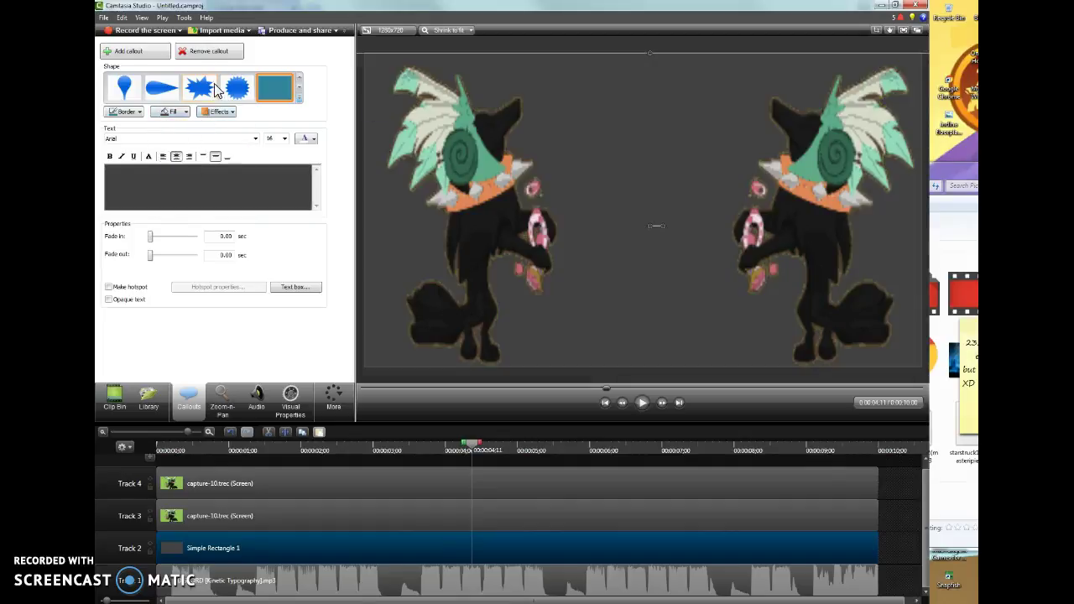
- Try the Seal shape as the background, preview it, and switch back to the Simple Rectangle
click(239, 89)
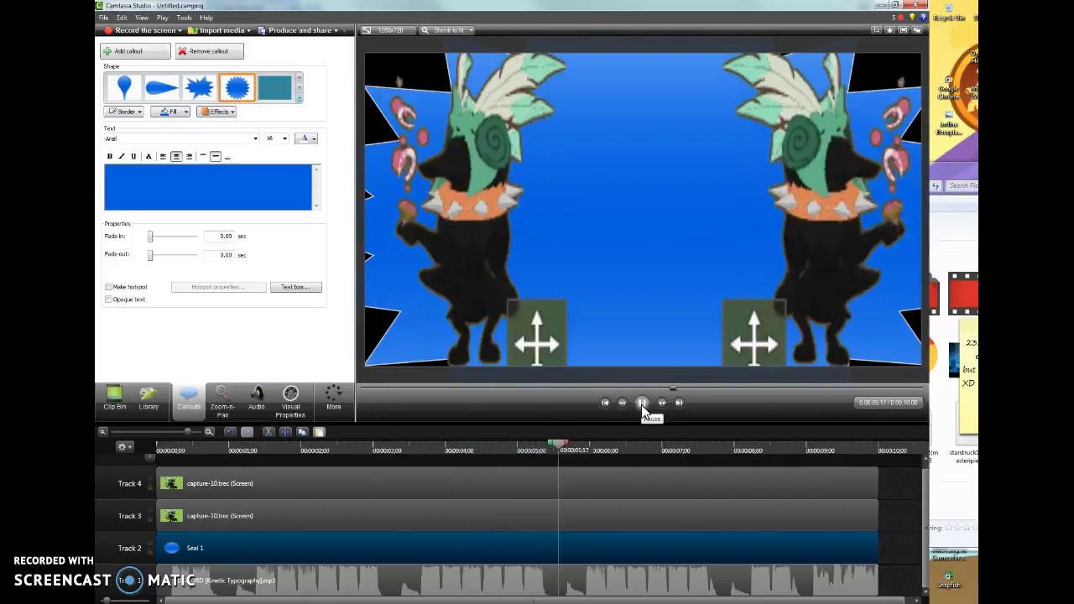
click(641, 404)
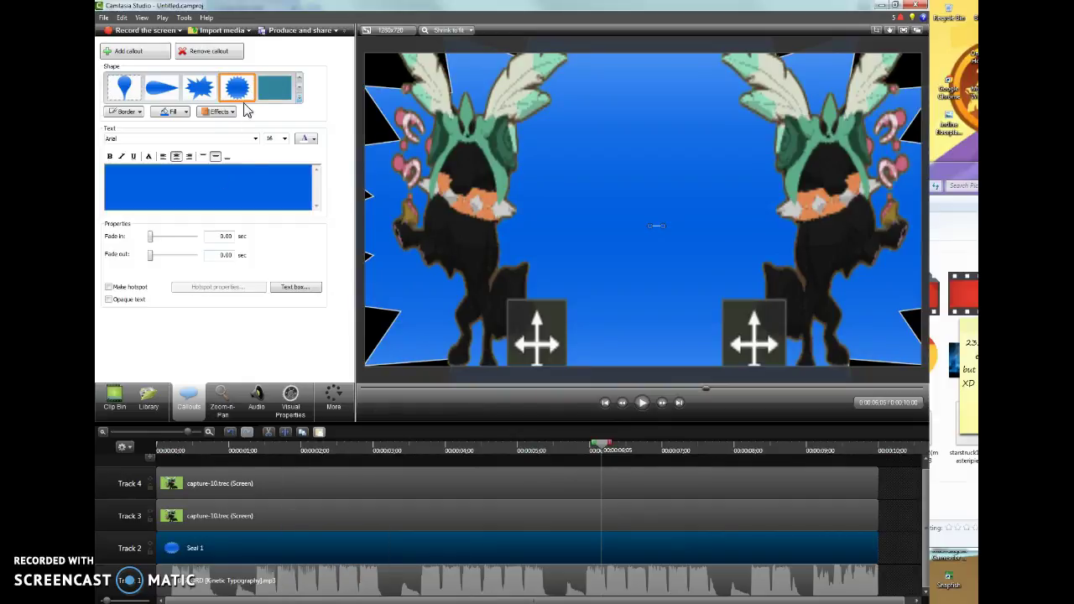
click(287, 87)
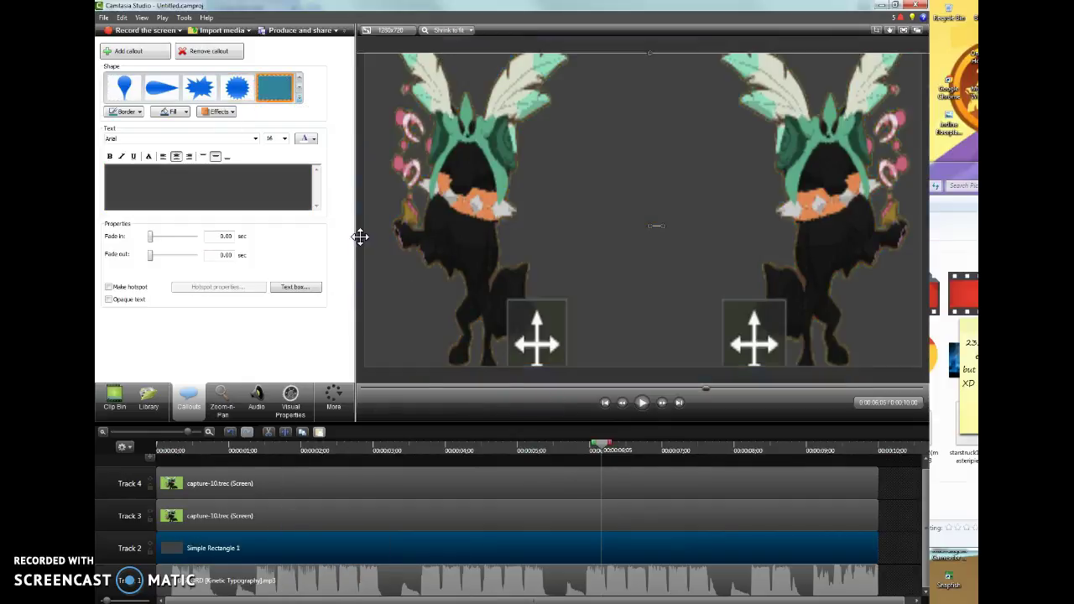
- Add a separate Circle callout, test the Aqua, Darker 50% fill, and set its fill to near-black
click(890, 504)
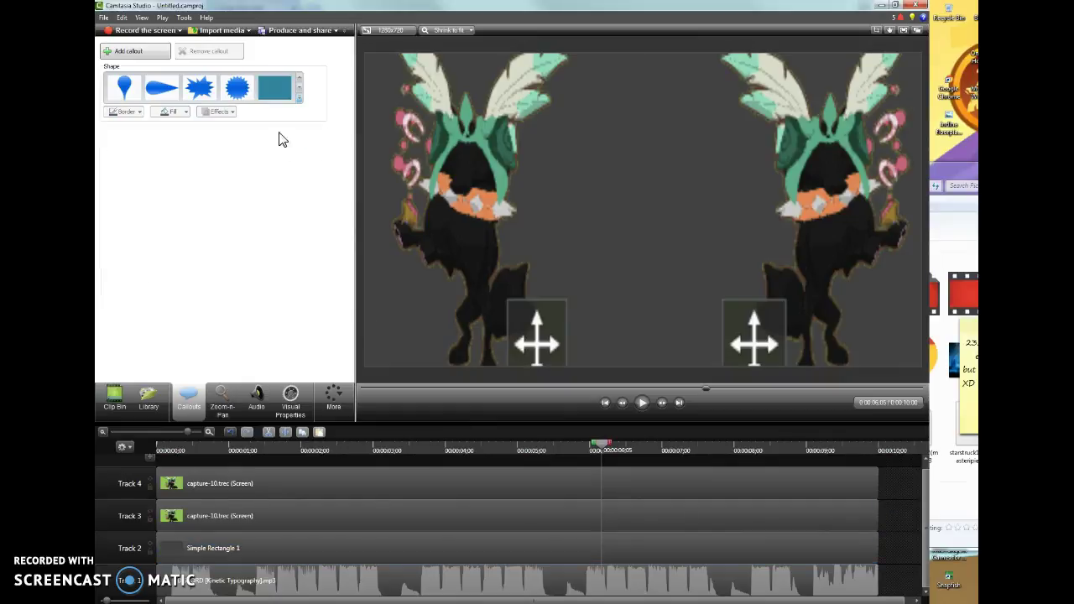
click(300, 104)
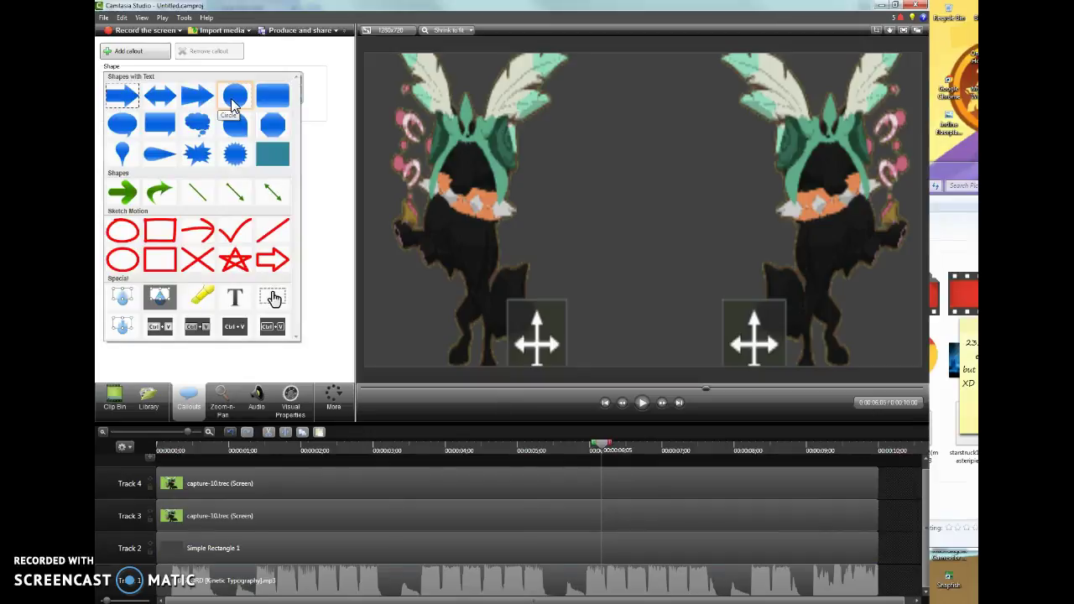
click(234, 99)
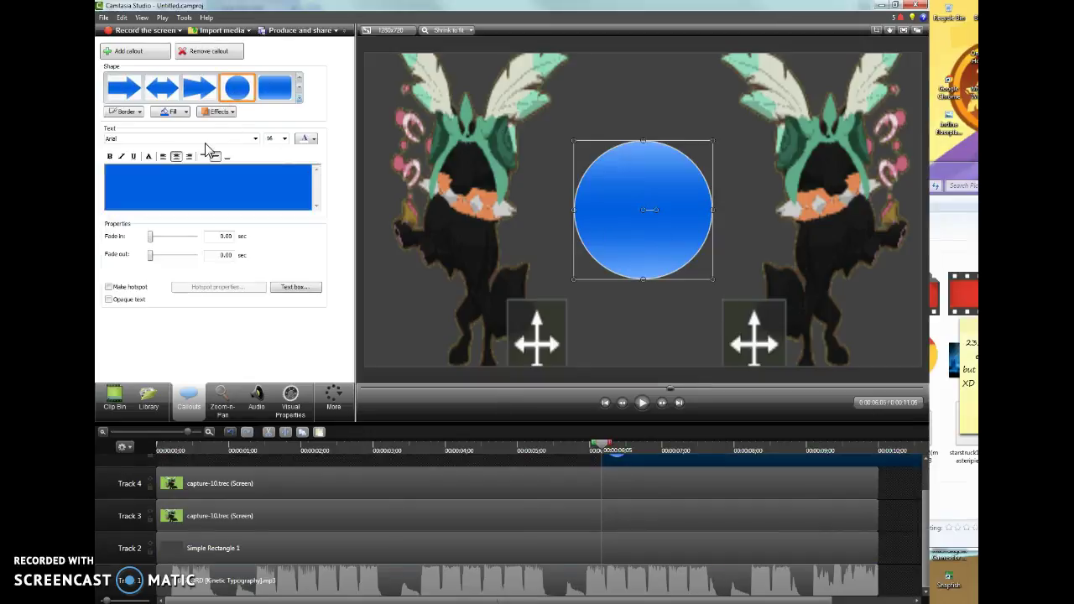
click(174, 112)
click(211, 174)
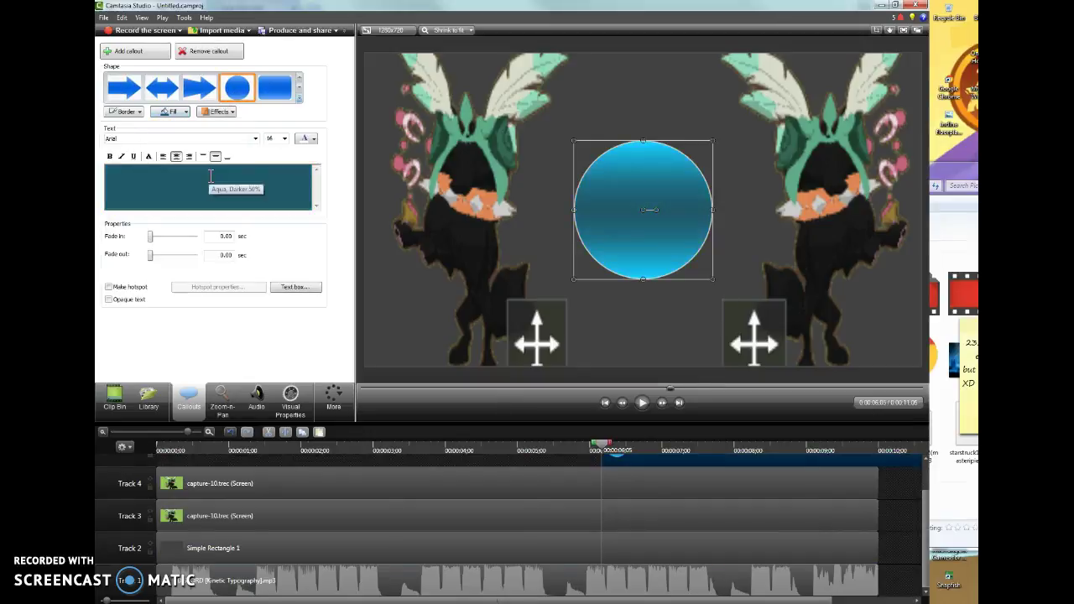
click(172, 112)
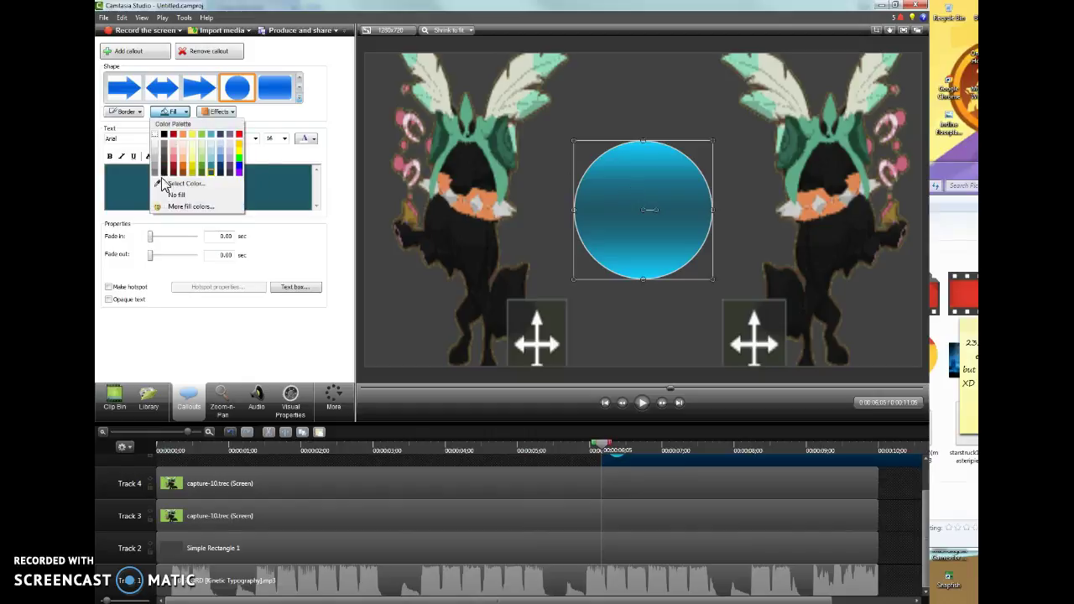
click(164, 172)
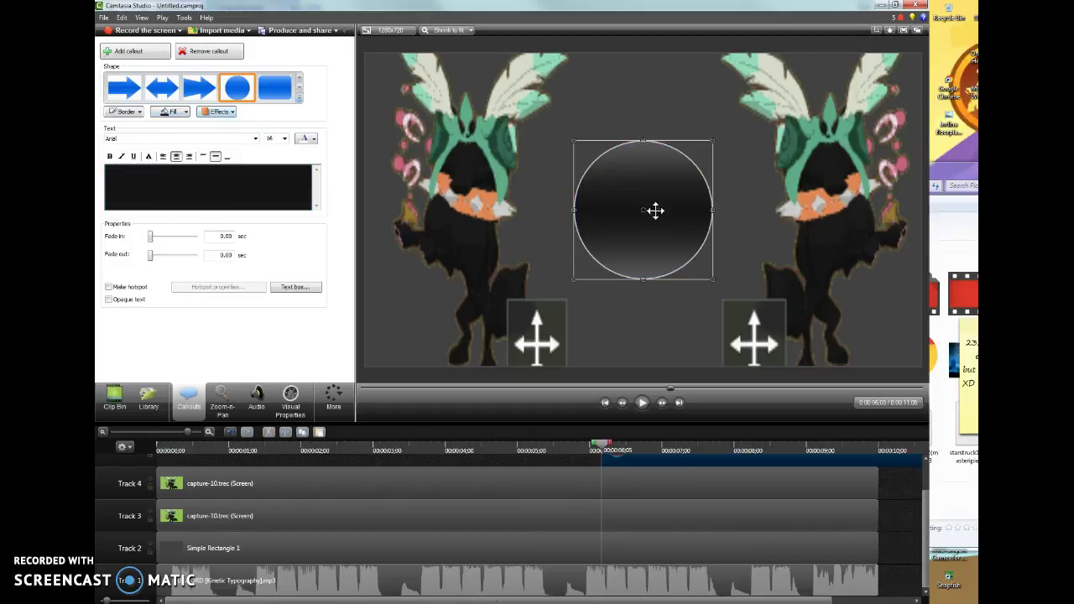
- Scale the circle callout to 500% so its gradient covers the whole canvas, and preview the result
mouse_move(712, 279)
mouse_down()
mouse_move(700, 271)
mouse_move(718, 287)
mouse_up()
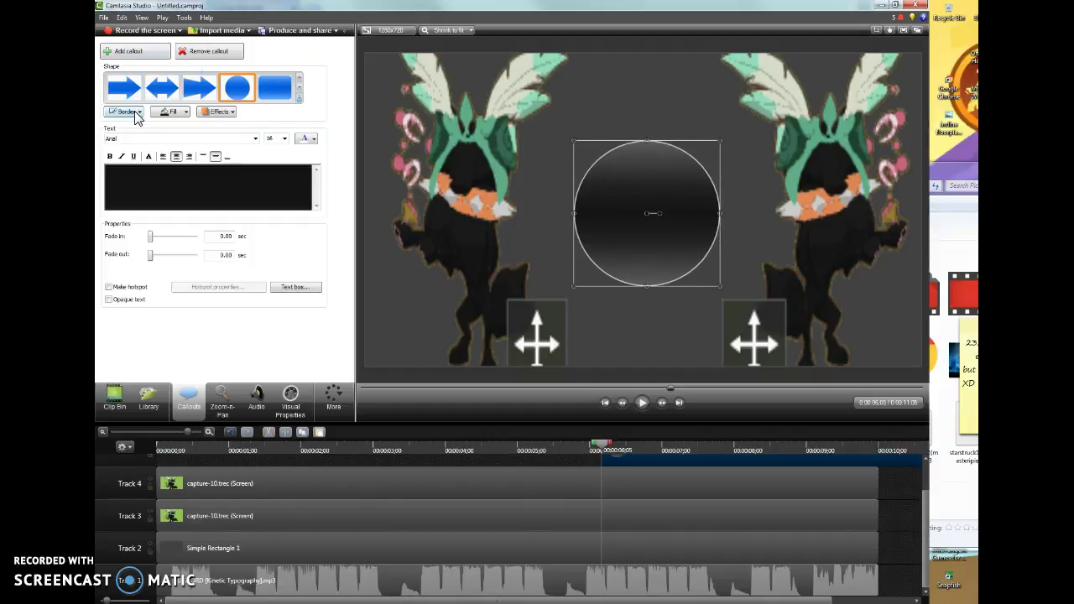
click(273, 151)
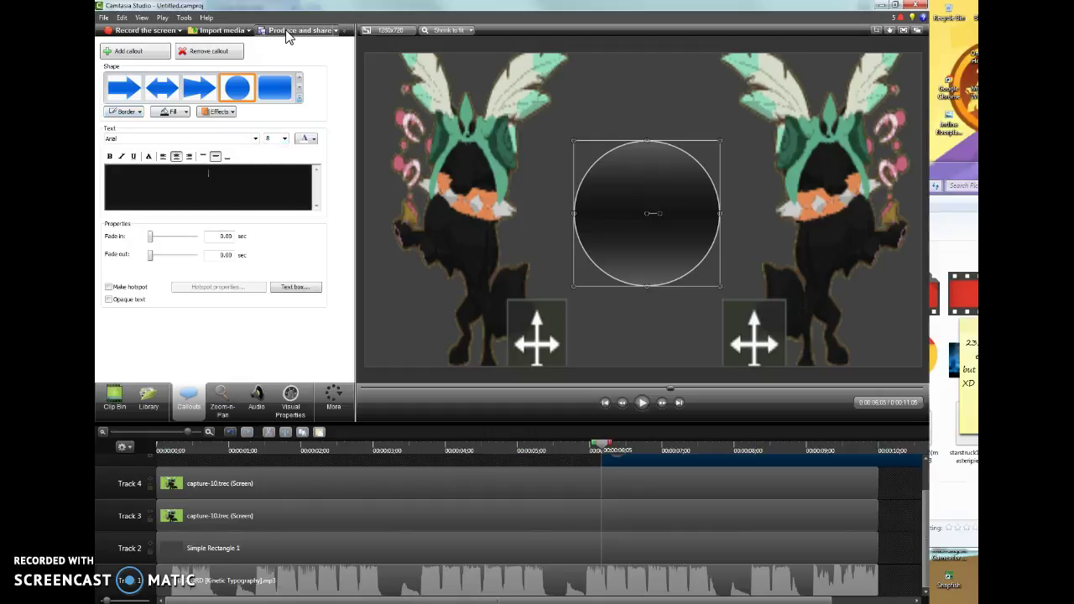
click(291, 401)
drag(156, 81, 103, 94)
click(154, 48)
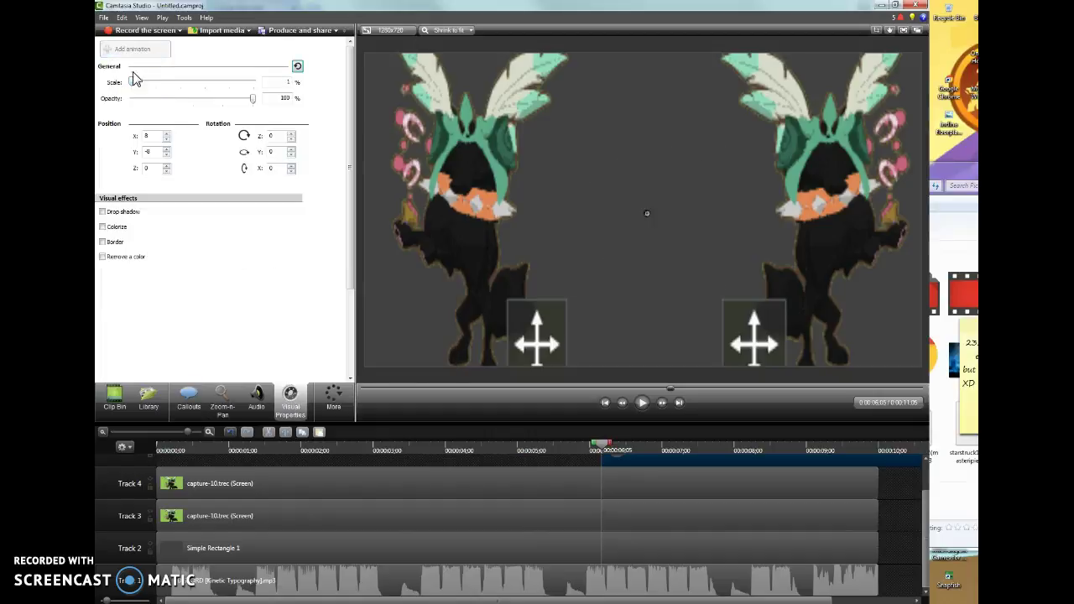
drag(131, 85, 277, 100)
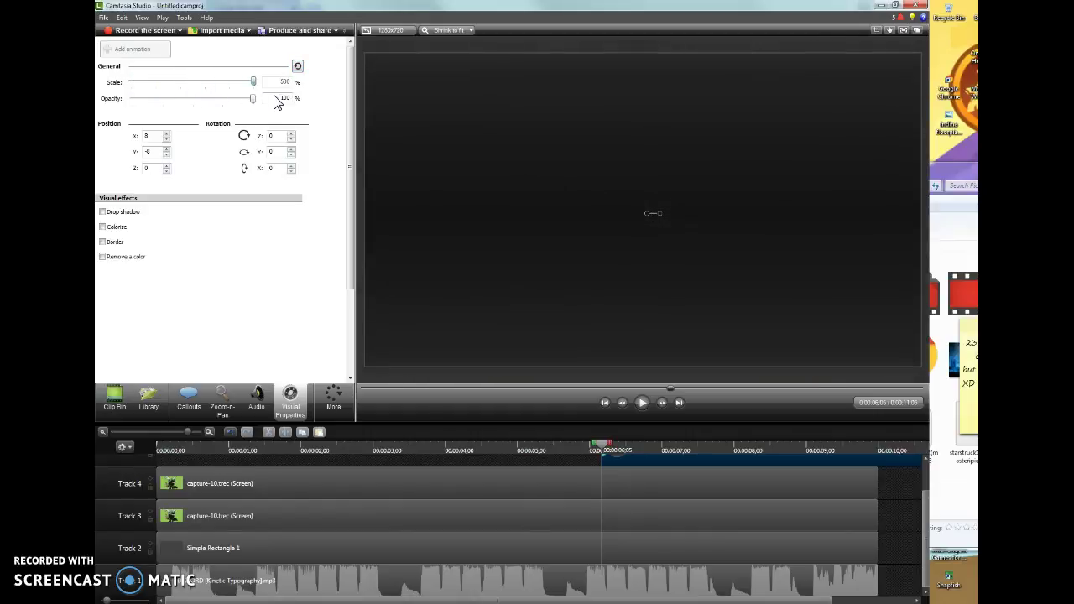
click(641, 402)
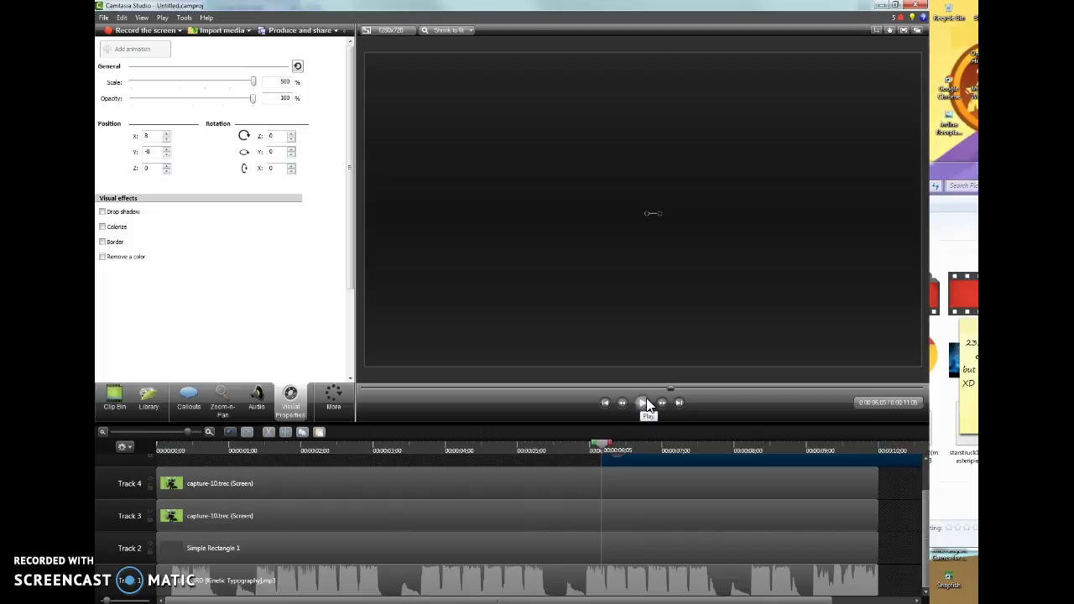
- Place the circle on Track 3 beneath both character clips, starting at 0 with a 10-second duration, and preview it
drag(925, 523, 924, 503)
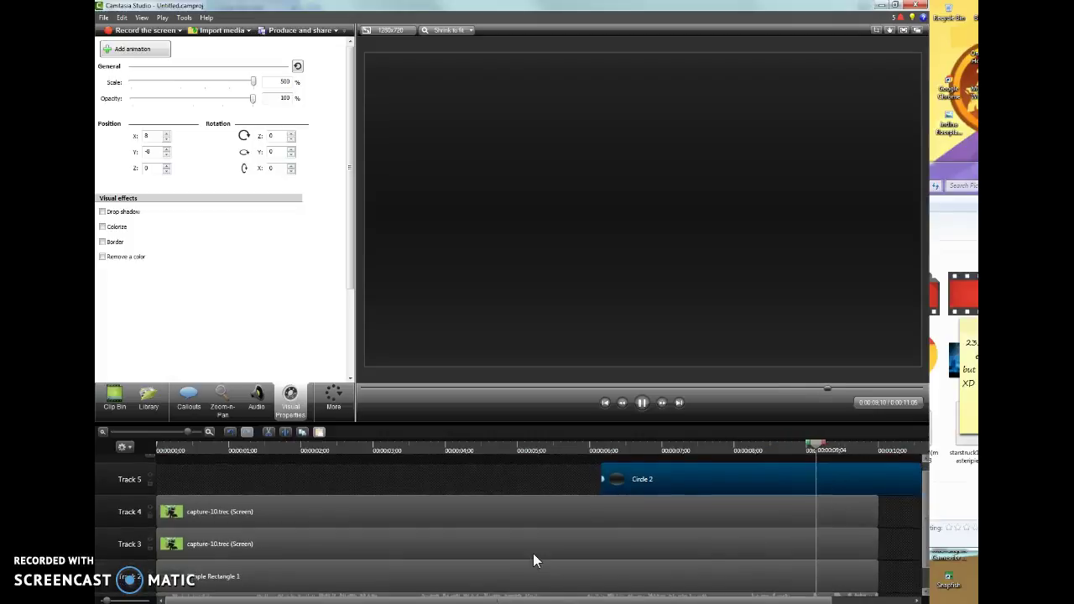
drag(637, 470, 908, 484)
drag(811, 501, 902, 495)
drag(902, 479, 764, 550)
drag(486, 551, 204, 551)
drag(301, 537, 282, 538)
drag(517, 542, 876, 541)
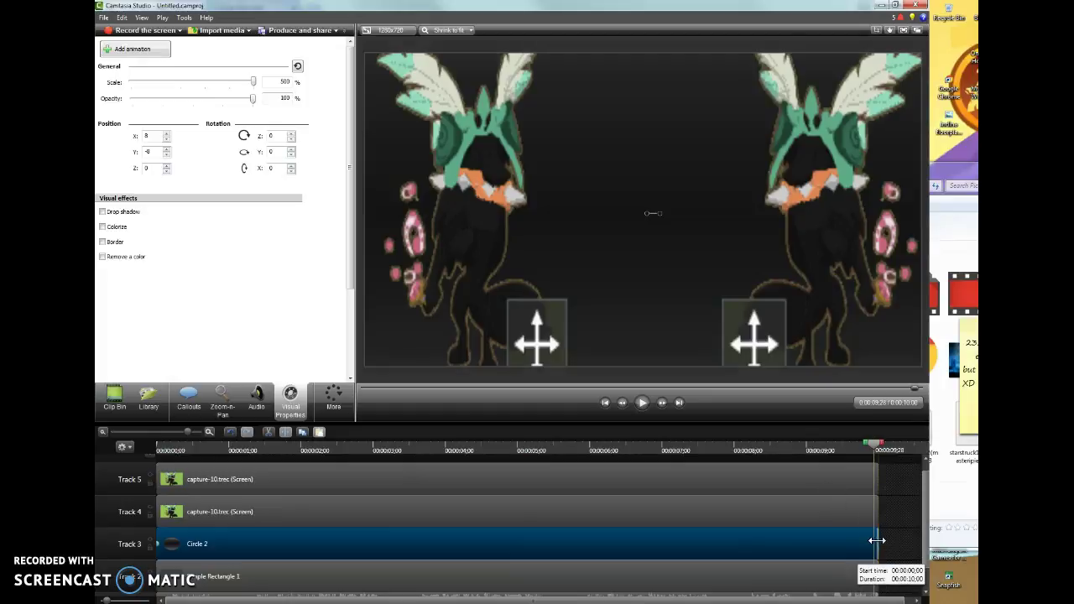
click(643, 402)
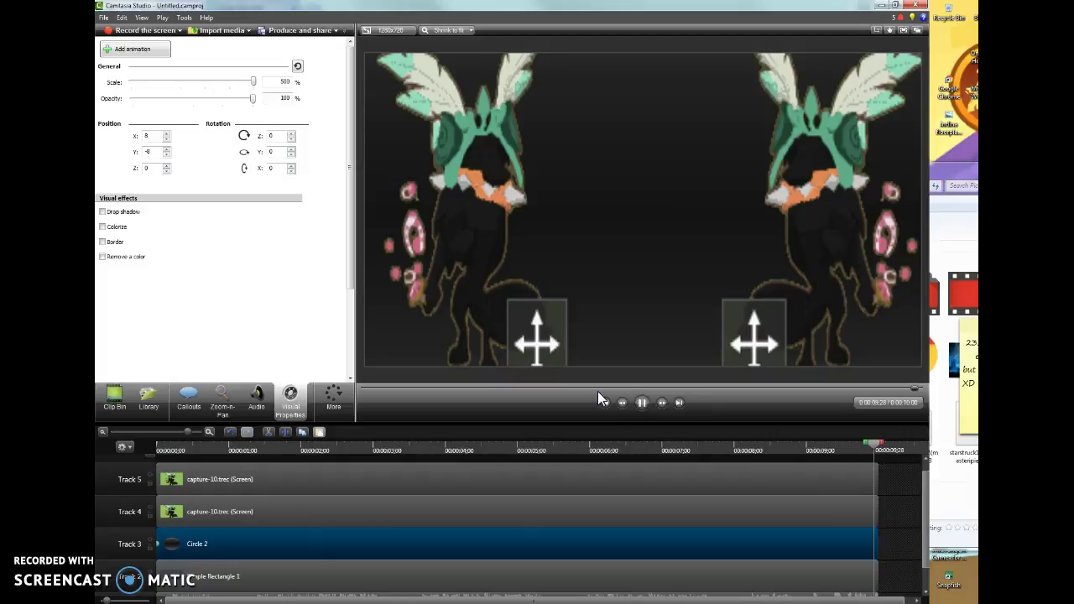
- Try animating the circle down to 1% scale by 0:00:03;13, with the animation stretched back to the clip's start
click(642, 410)
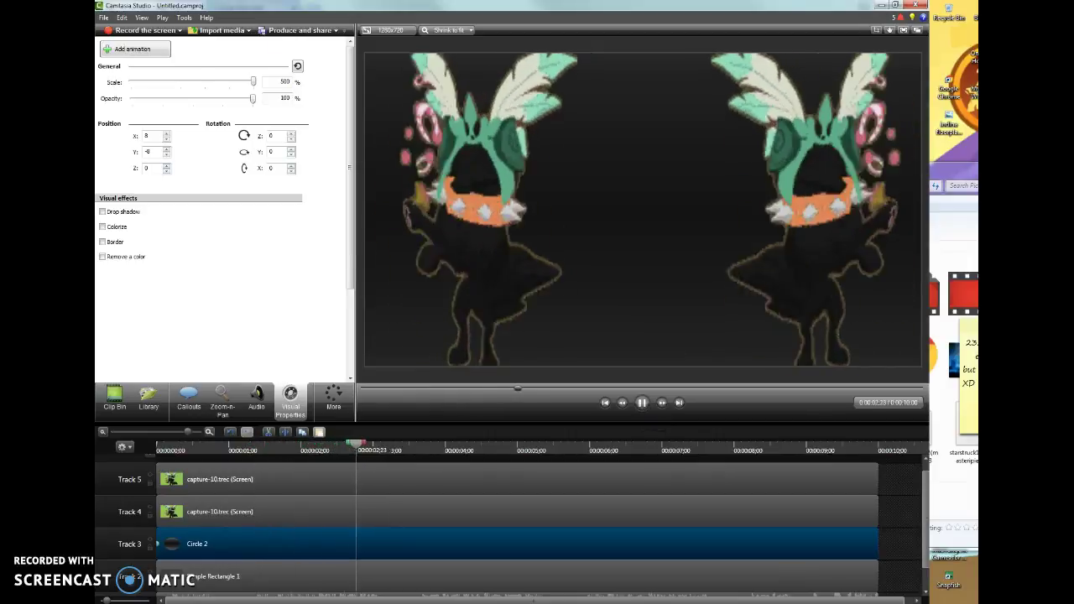
click(149, 50)
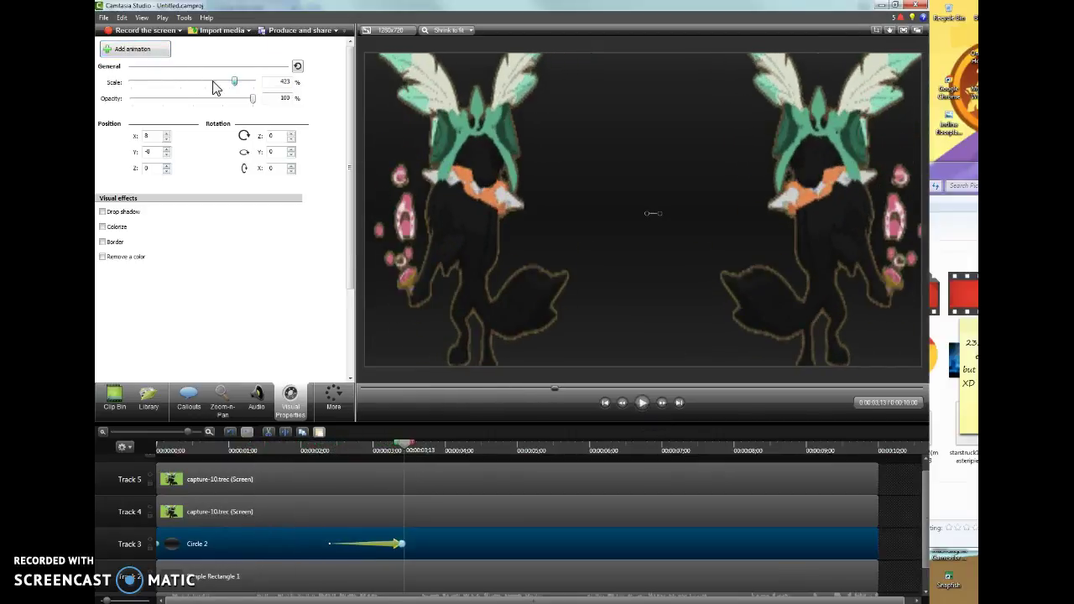
drag(253, 81, 130, 81)
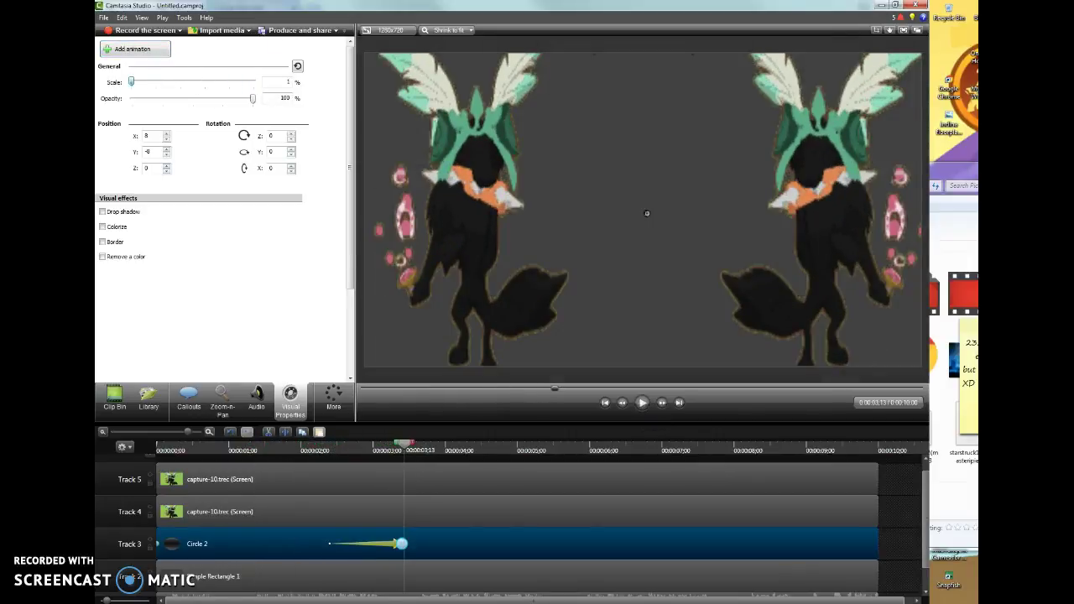
click(136, 50)
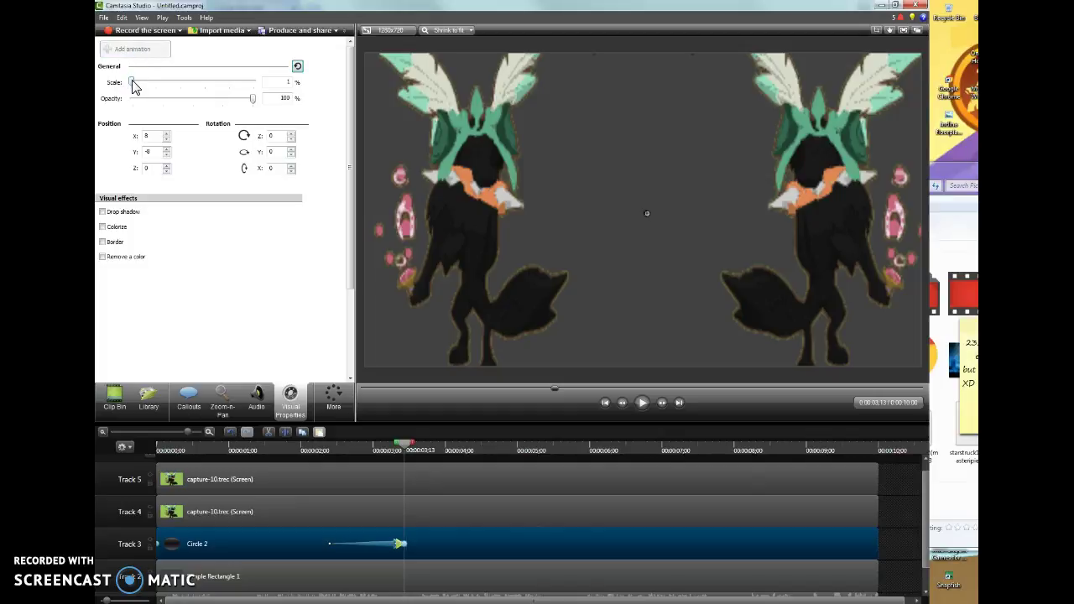
drag(329, 544, 158, 544)
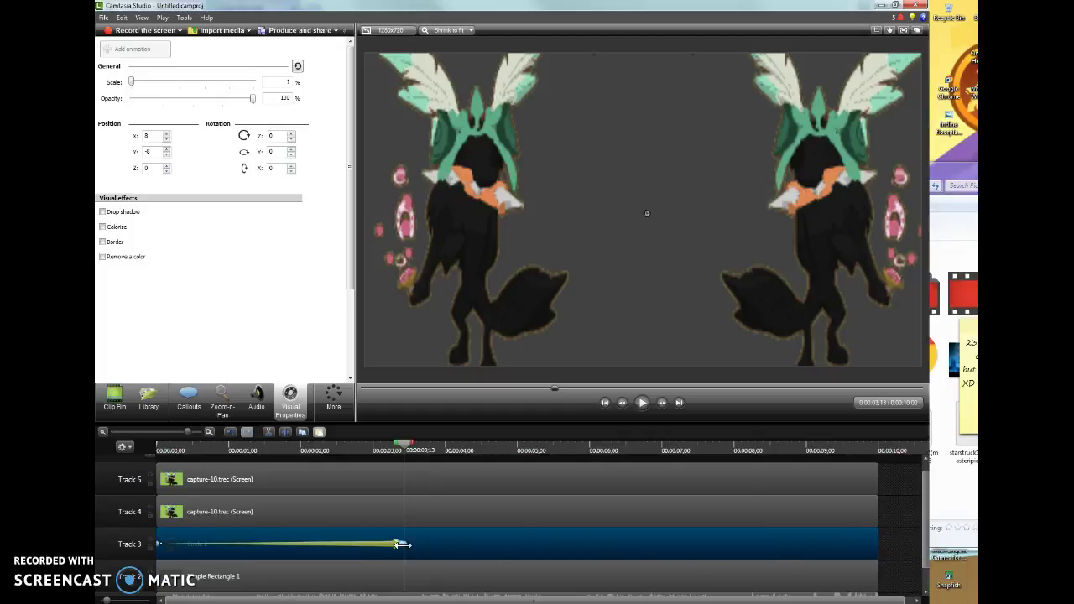
- Try scaling the circle to 1% at 0:00:02;23, within its shrinking animation
scroll(403, 451, down, 1)
drag(403, 444, 357, 444)
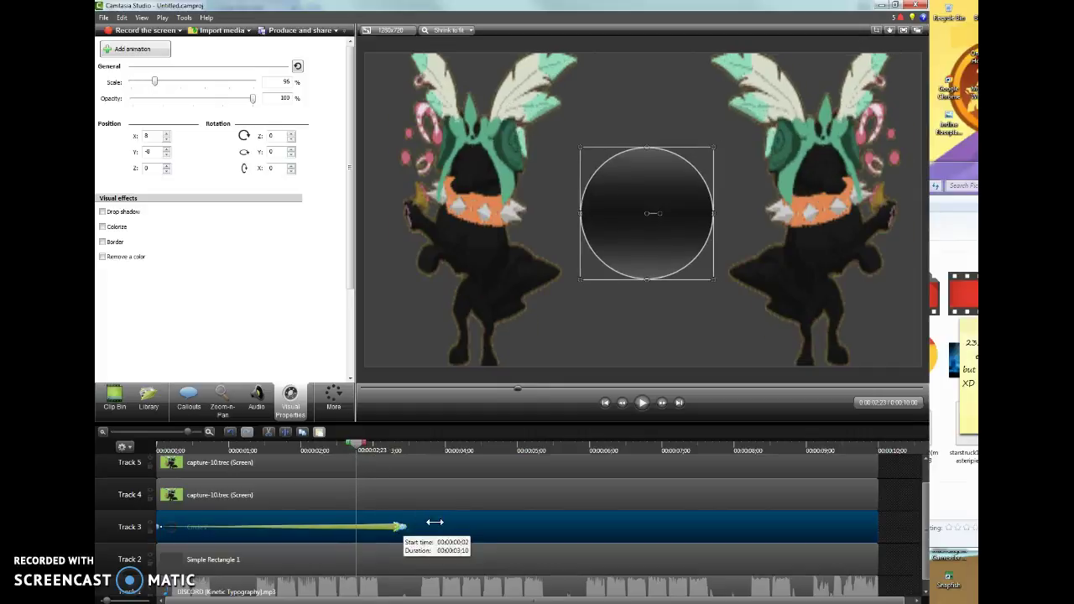
drag(154, 82, 127, 85)
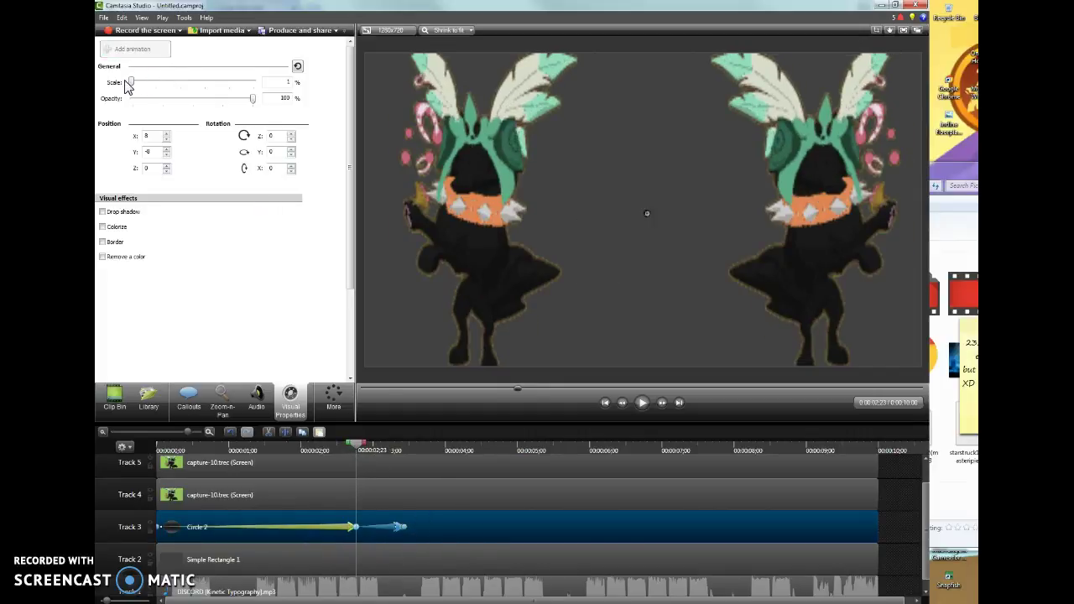
- Delete both shrinking animations from the circle clip on Track 3
click(398, 527)
right_click(397, 527)
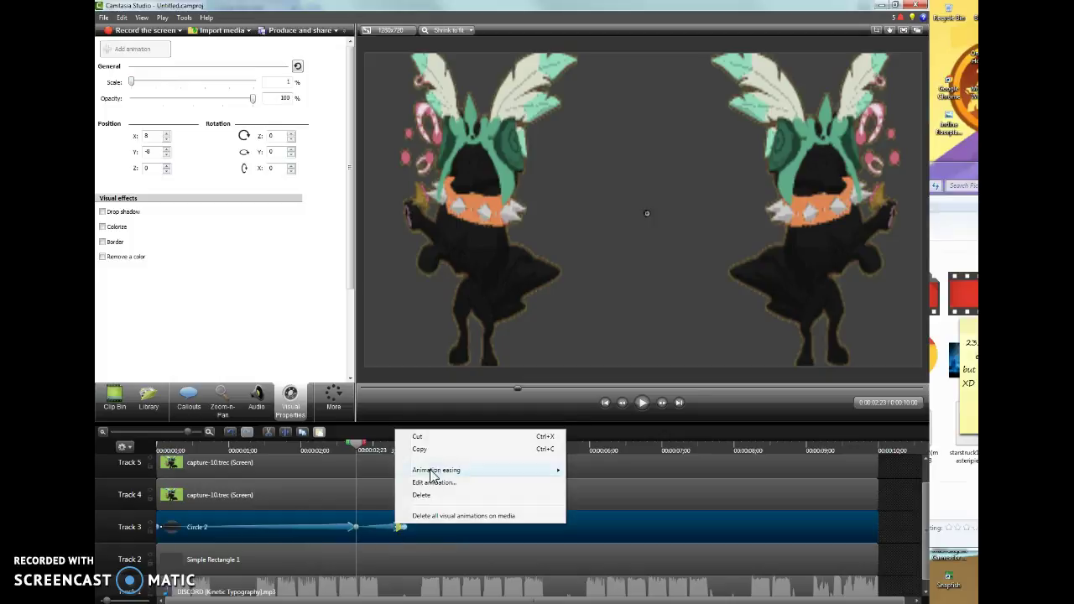
click(398, 526)
right_click(398, 526)
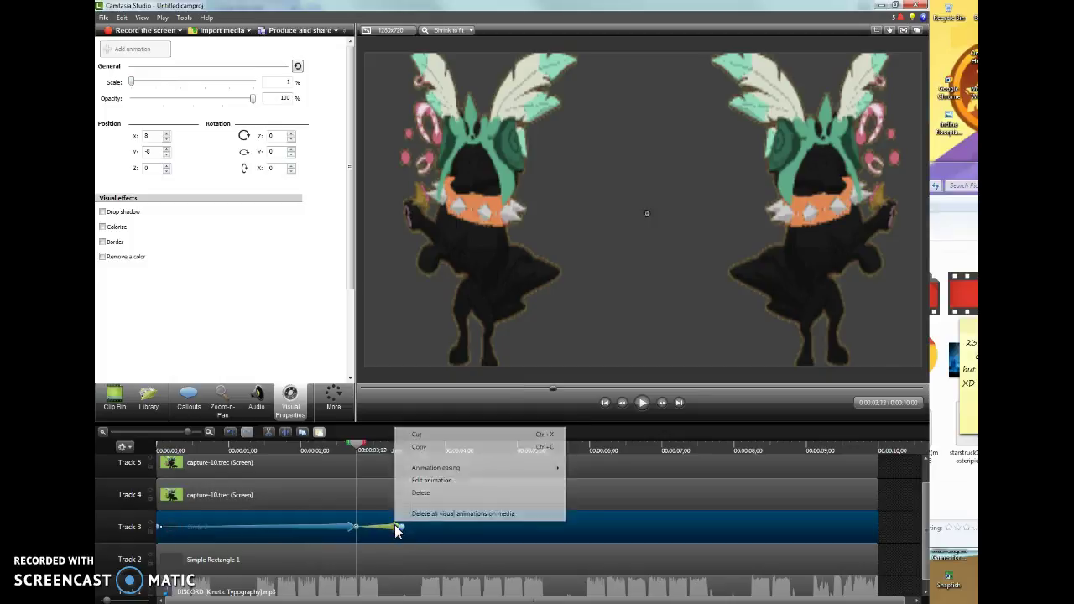
click(420, 494)
click(354, 527)
right_click(354, 527)
click(363, 498)
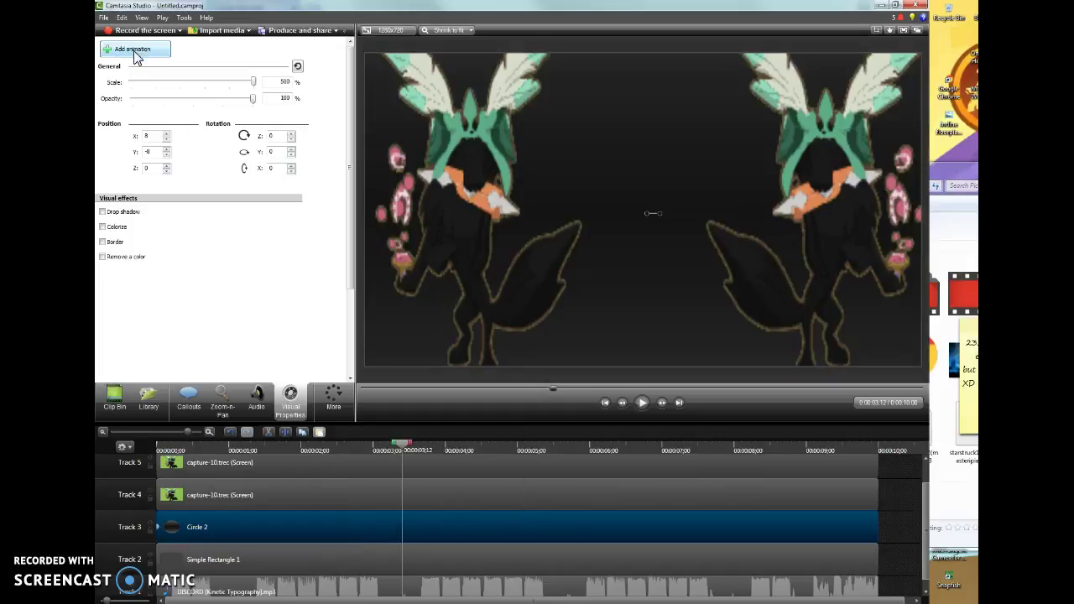
- Add an animation to the circle spanning from the clip's start to 0:00:09;27, ending at 500% scale, and preview it
drag(405, 450, 121, 436)
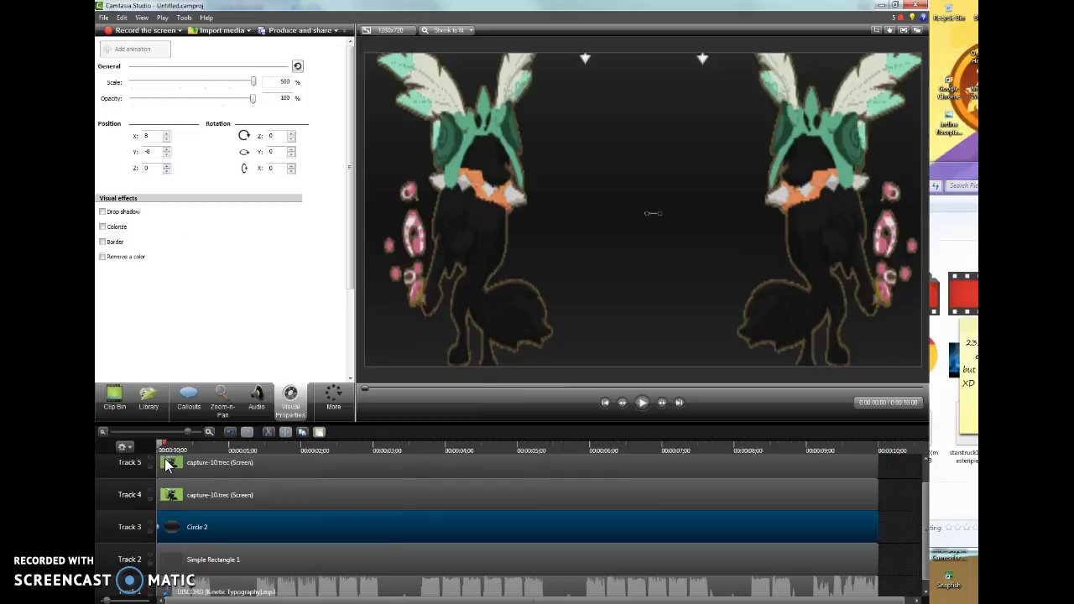
drag(164, 451, 871, 450)
click(133, 50)
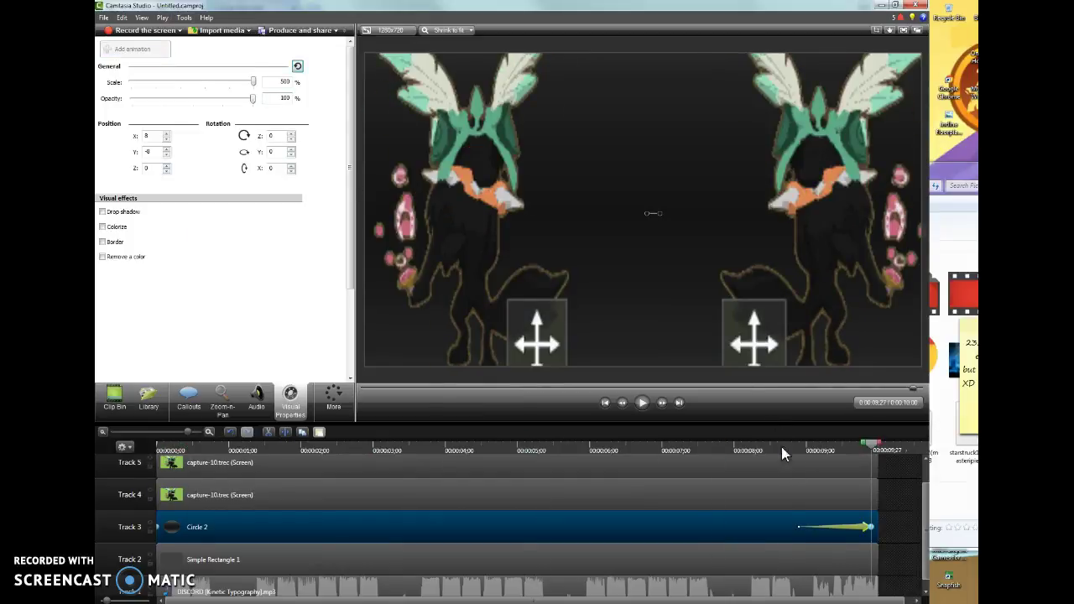
drag(800, 526, 160, 526)
drag(252, 90, 214, 73)
drag(191, 75, 279, 67)
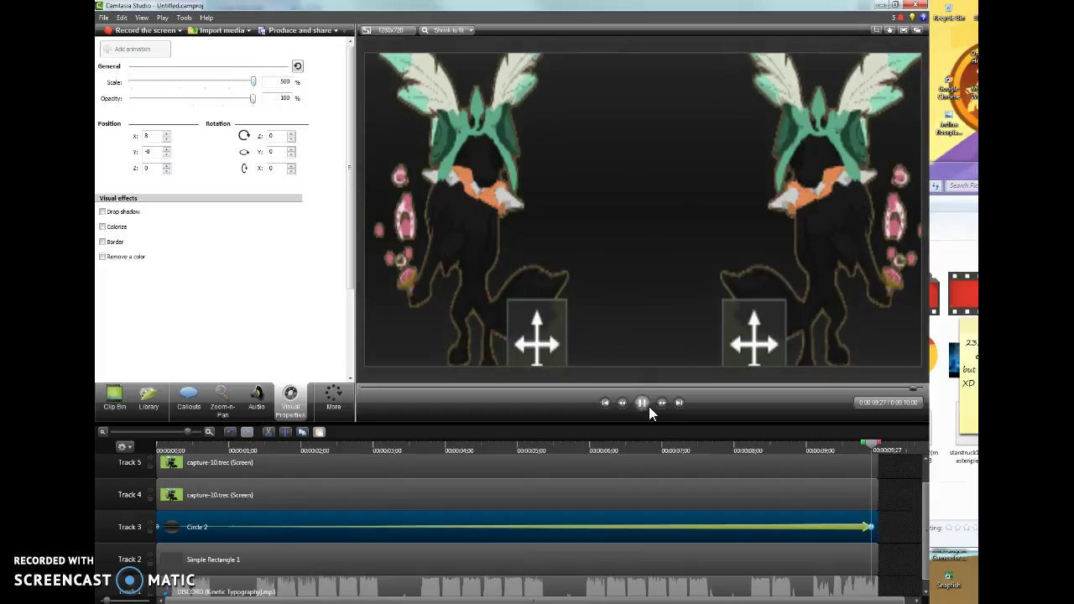
click(649, 406)
click(642, 410)
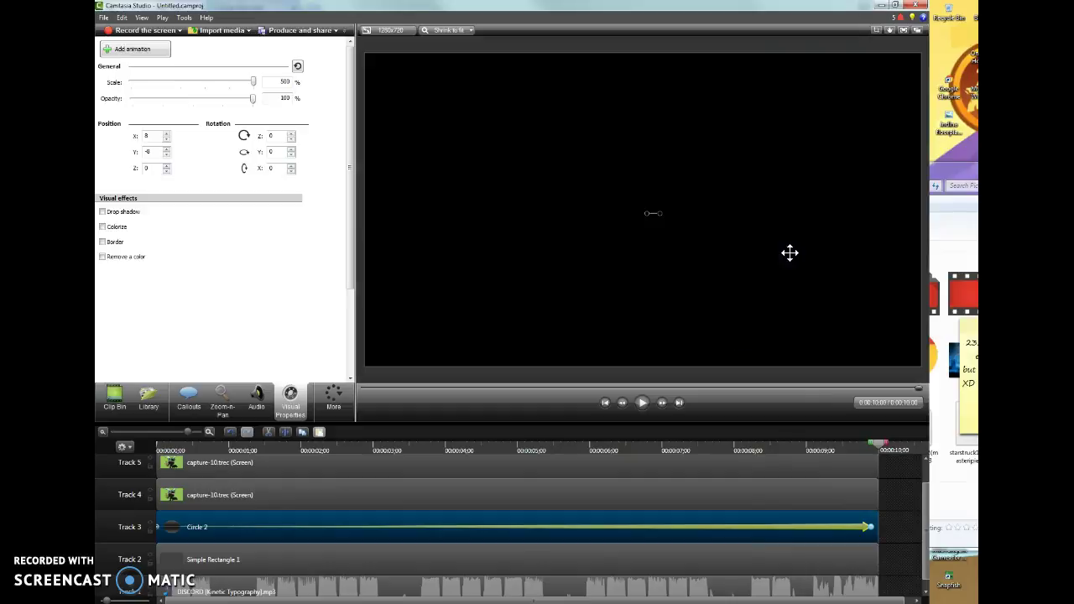
- Examine the characters against the circle background at several frames between 0:00:05;00 and 0:00:06;15
click(641, 388)
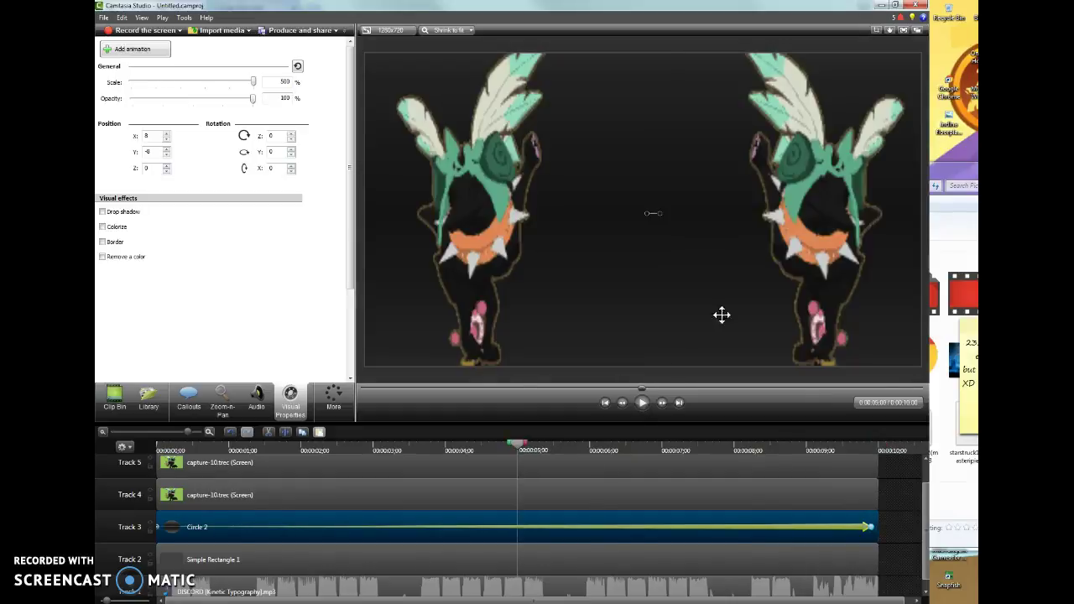
click(719, 314)
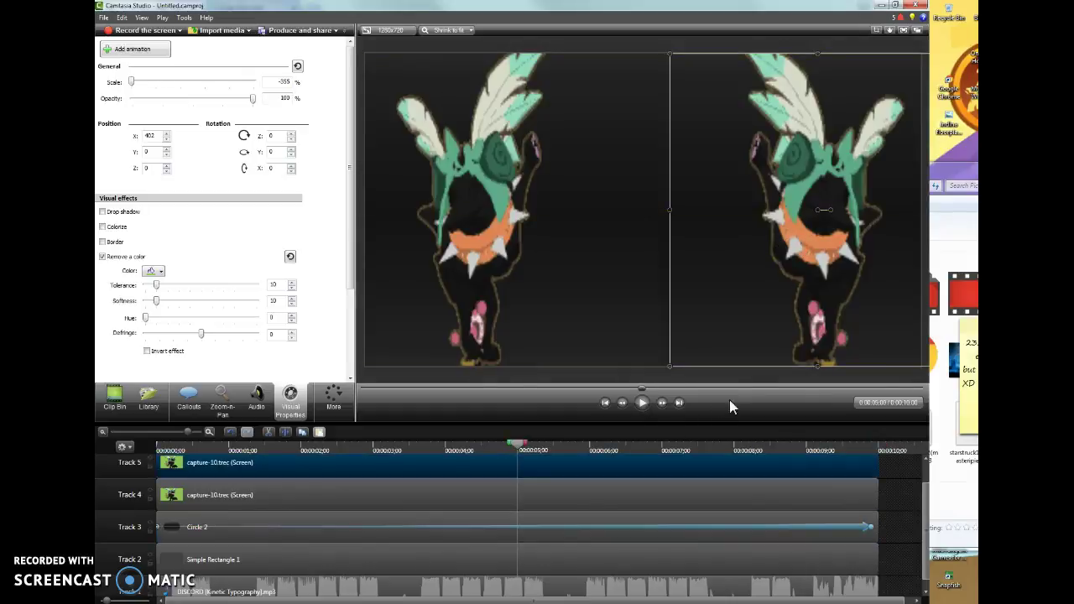
click(729, 389)
click(706, 387)
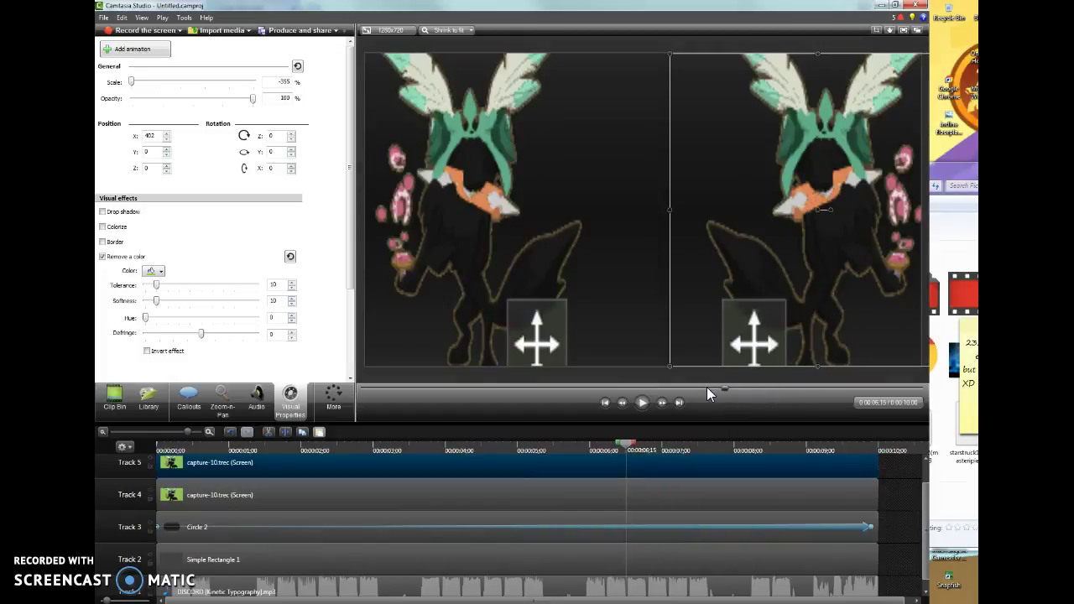
click(699, 386)
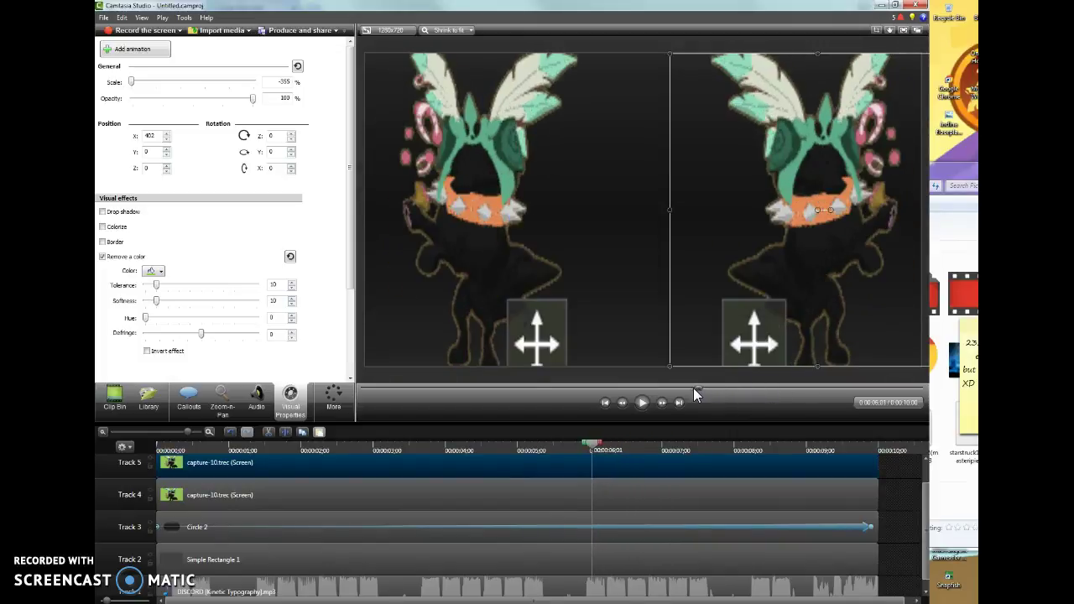
click(694, 387)
click(674, 387)
click(660, 389)
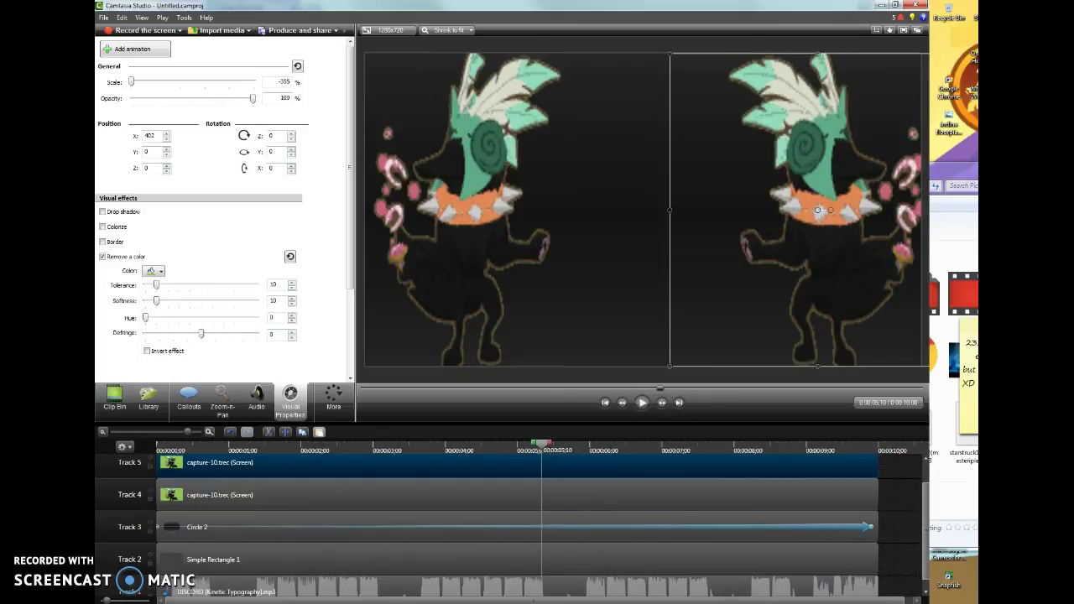
key(super+Down)
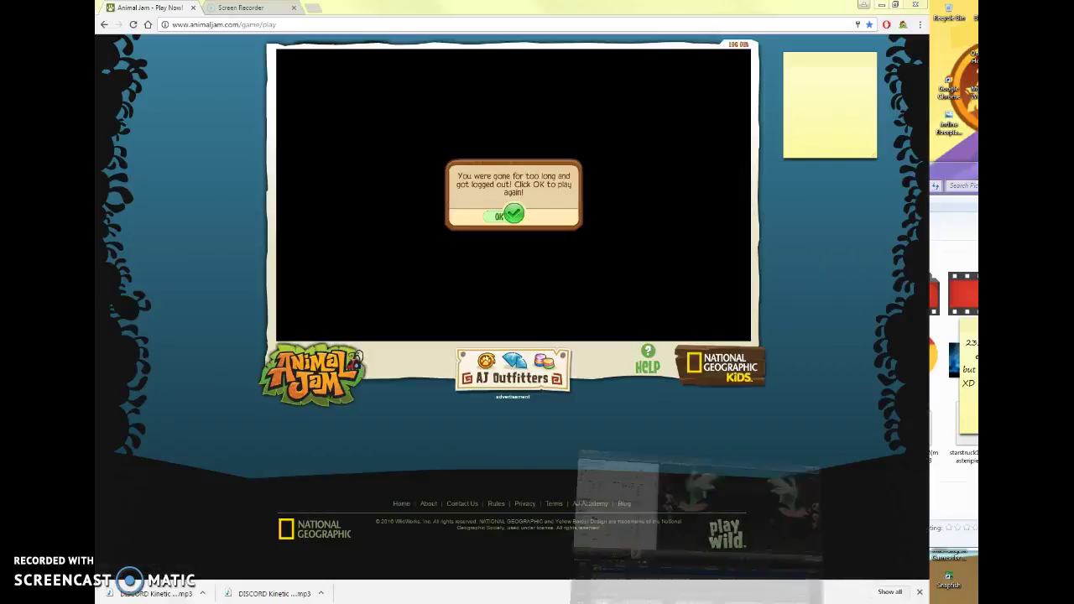
key(alt+Tab)
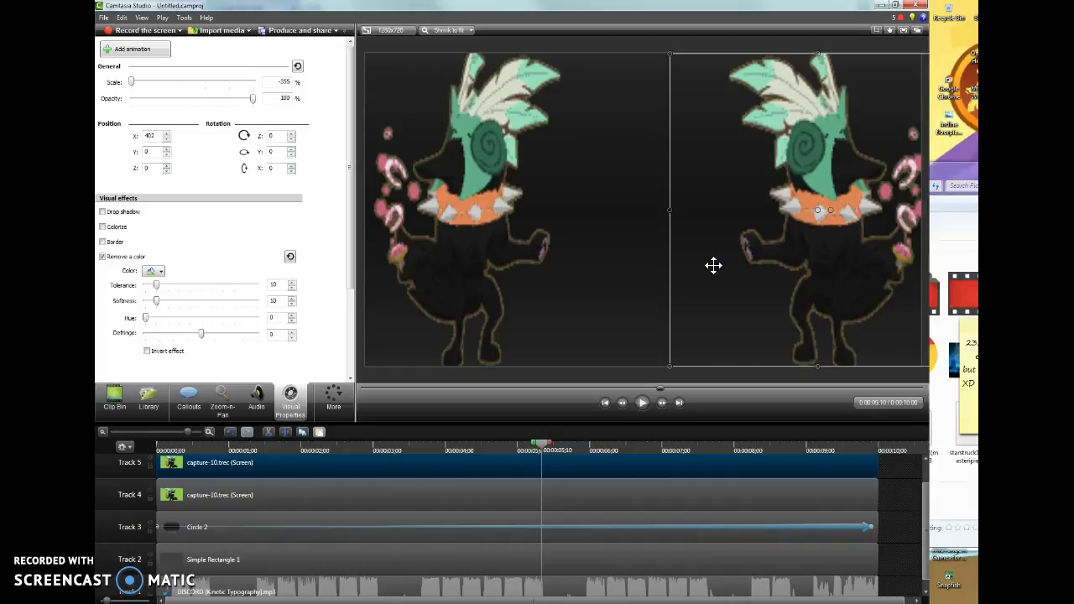
click(702, 388)
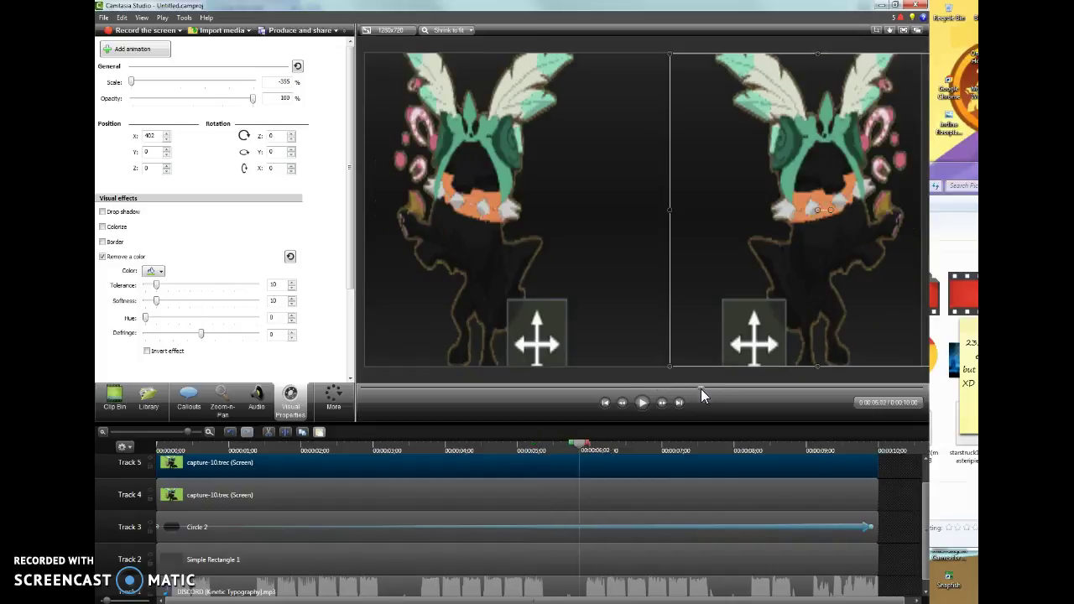
key(alt+Tab)
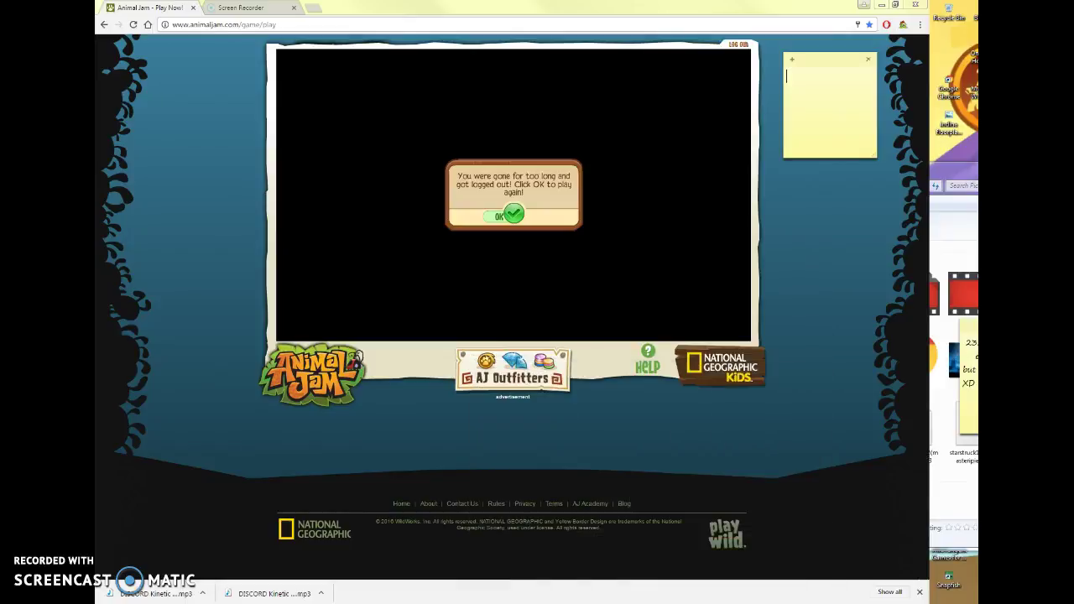
key(alt+Tab)
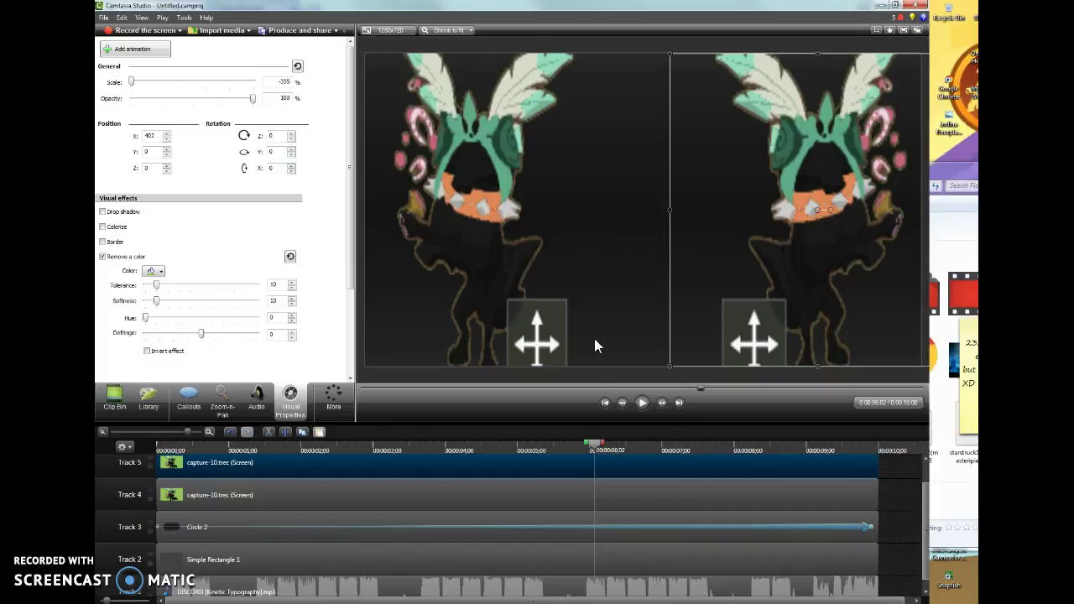
- Change the circle callout on Track 3 to the Burst shape
click(598, 380)
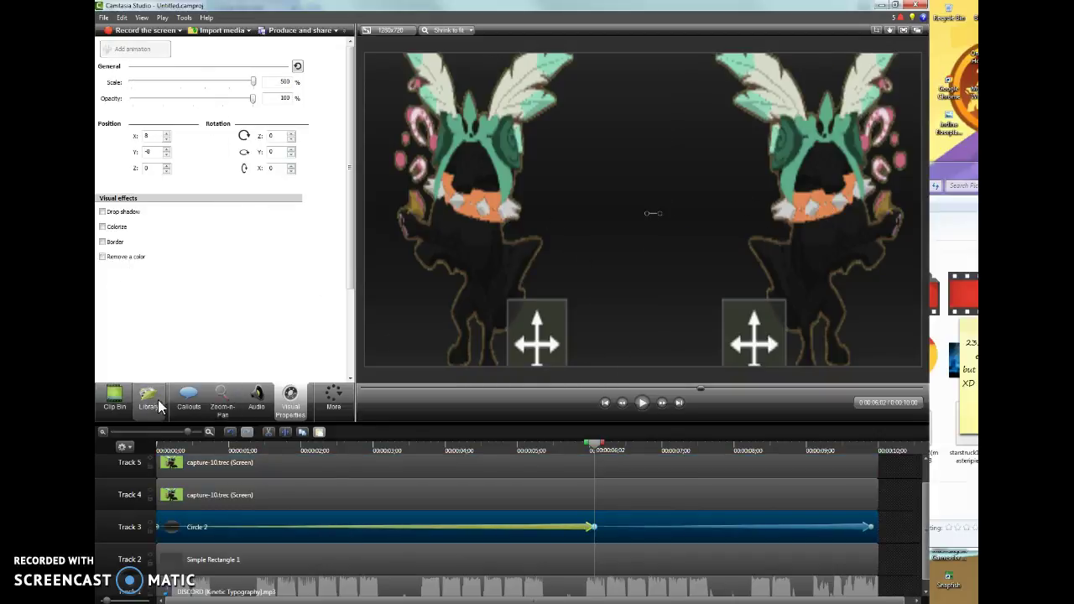
click(190, 394)
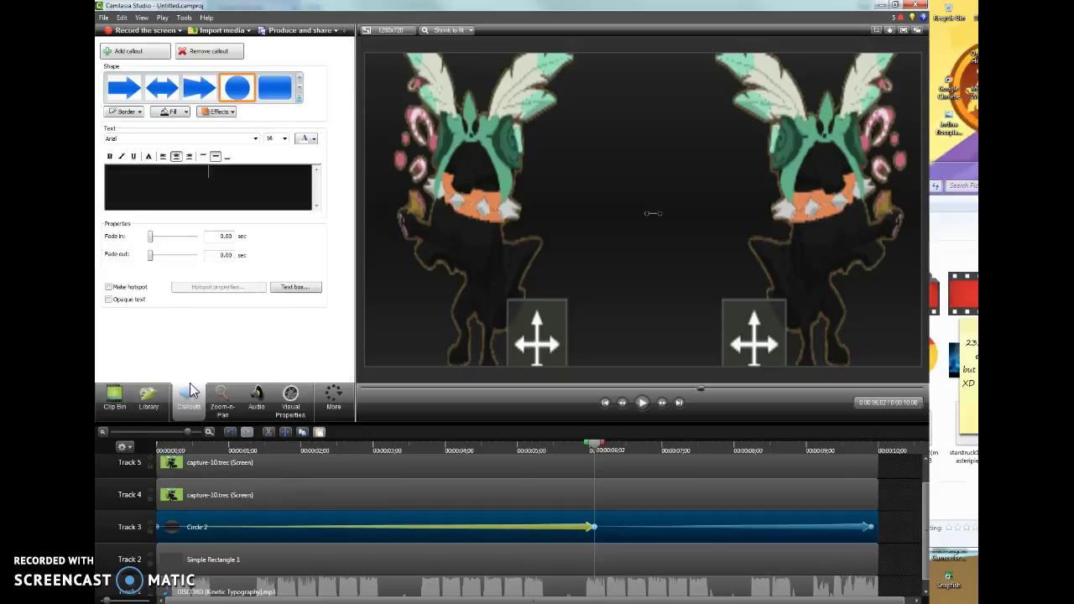
click(299, 99)
click(198, 153)
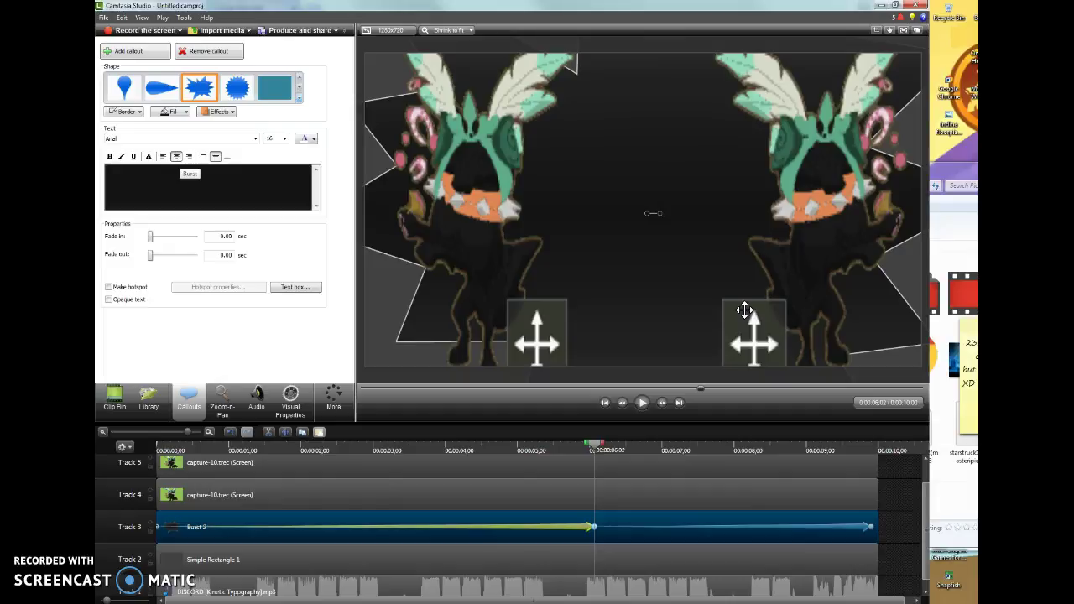
- Delete both remaining animations from the burst callout on Track 3
drag(593, 527, 368, 530)
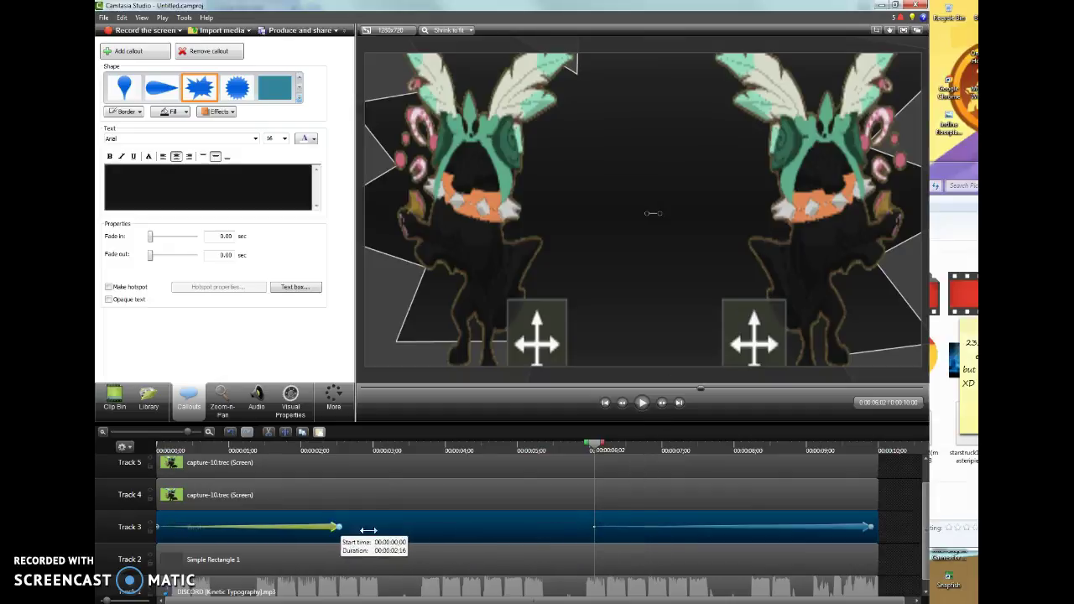
right_click(344, 528)
click(487, 518)
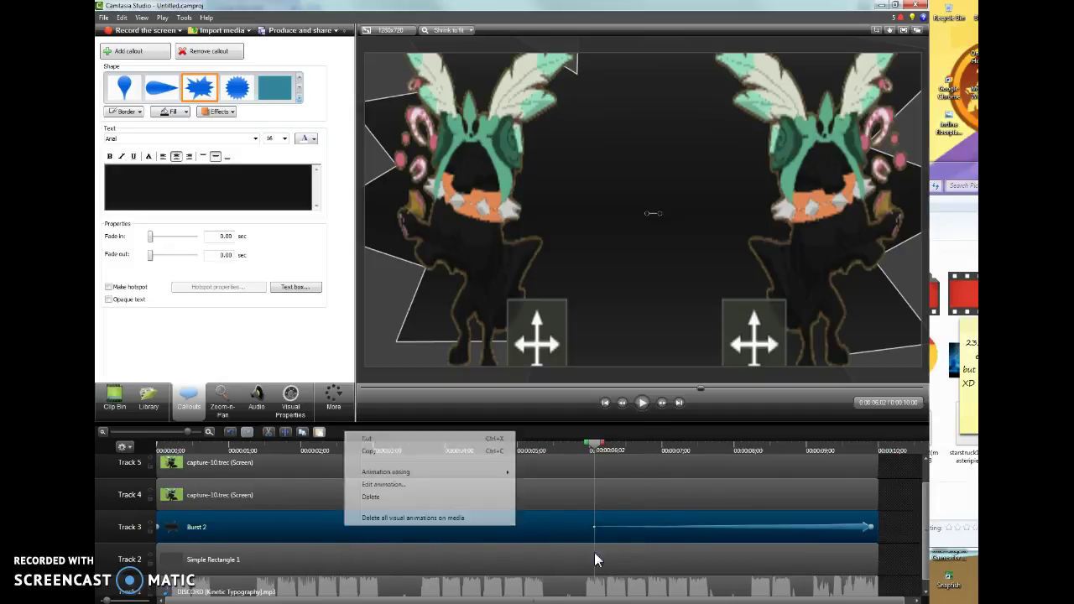
right_click(844, 529)
click(713, 498)
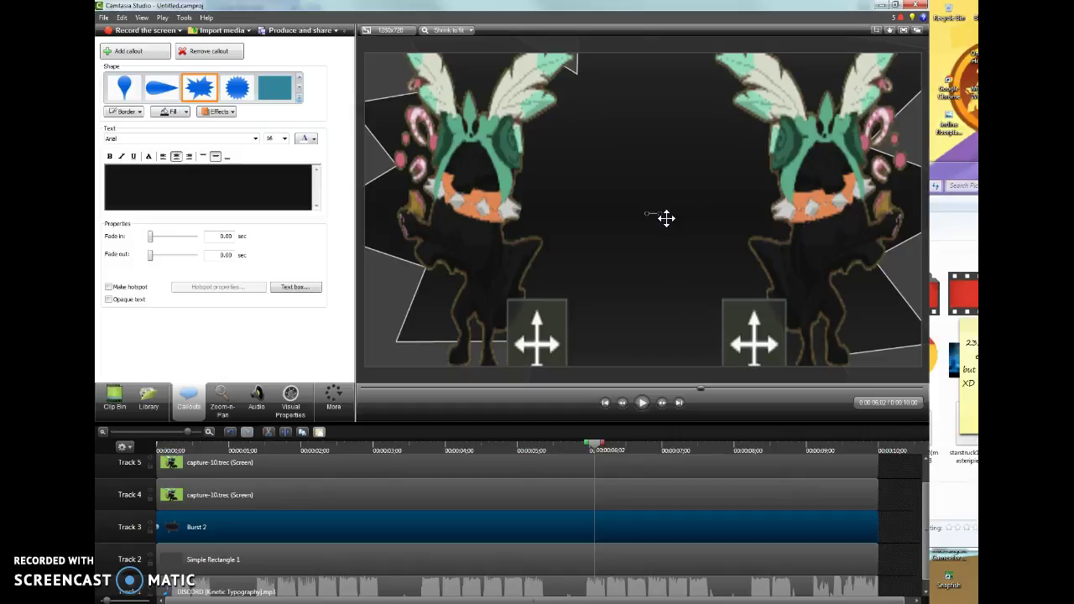
- Shrink the burst callout so its edges fit on the canvas and centre it between the two characters
drag(674, 274, 580, 182)
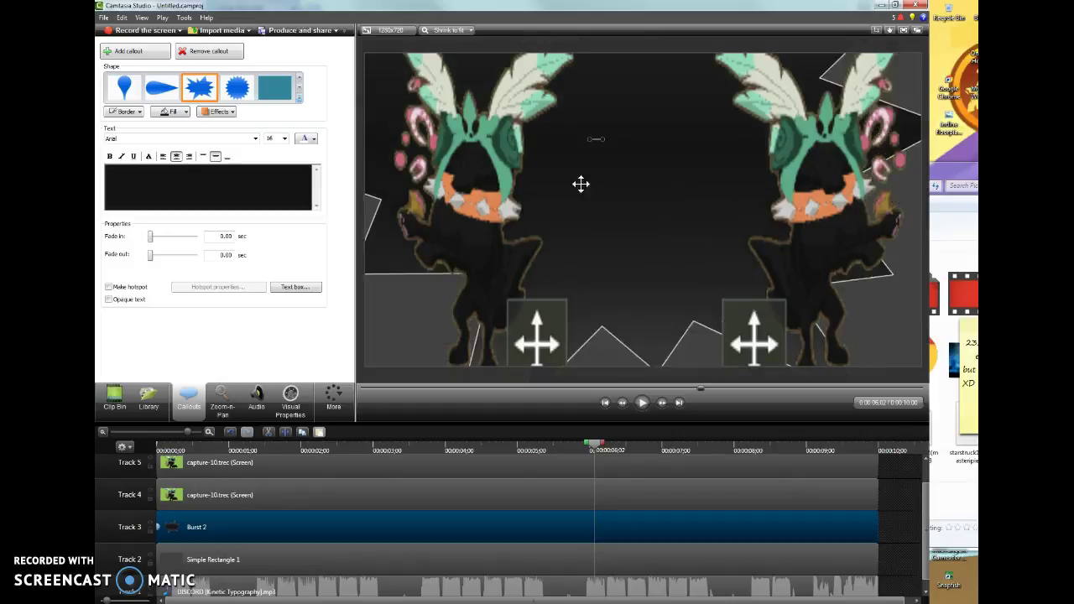
drag(664, 233, 822, 237)
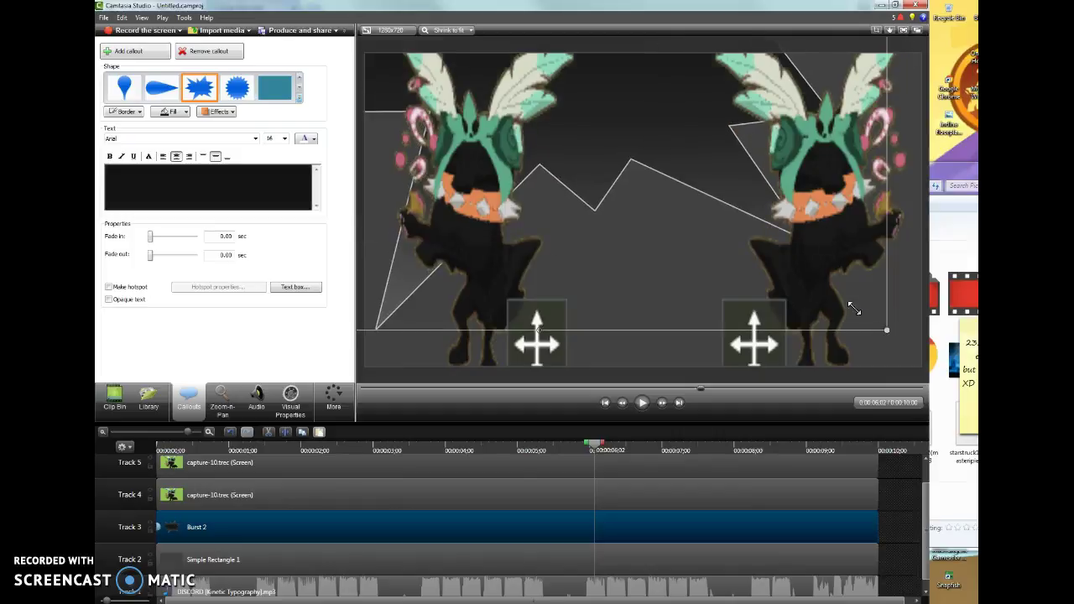
drag(854, 309, 559, 109)
mouse_move(472, 84)
mouse_down()
mouse_move(775, 283)
mouse_move(493, 111)
mouse_move(496, 67)
mouse_move(489, 81)
mouse_up()
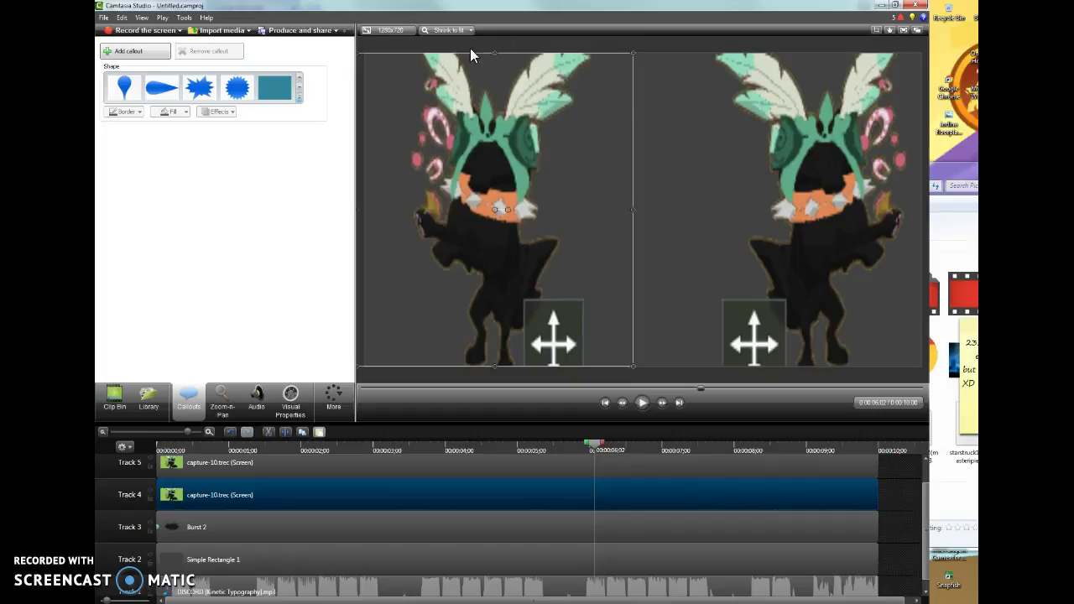
click(470, 54)
drag(366, 53, 738, 266)
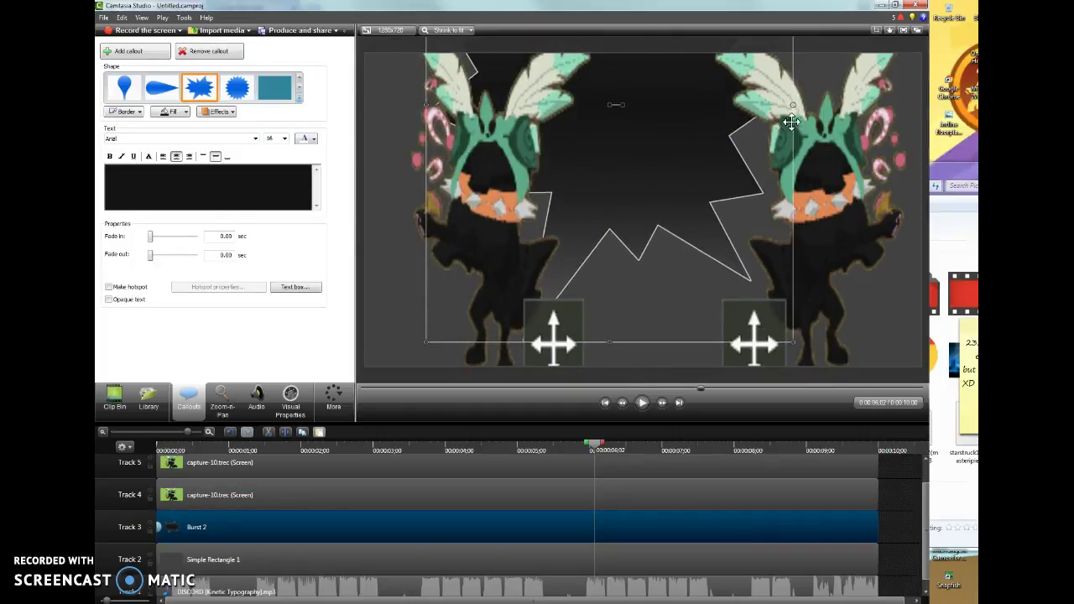
drag(610, 340, 674, 288)
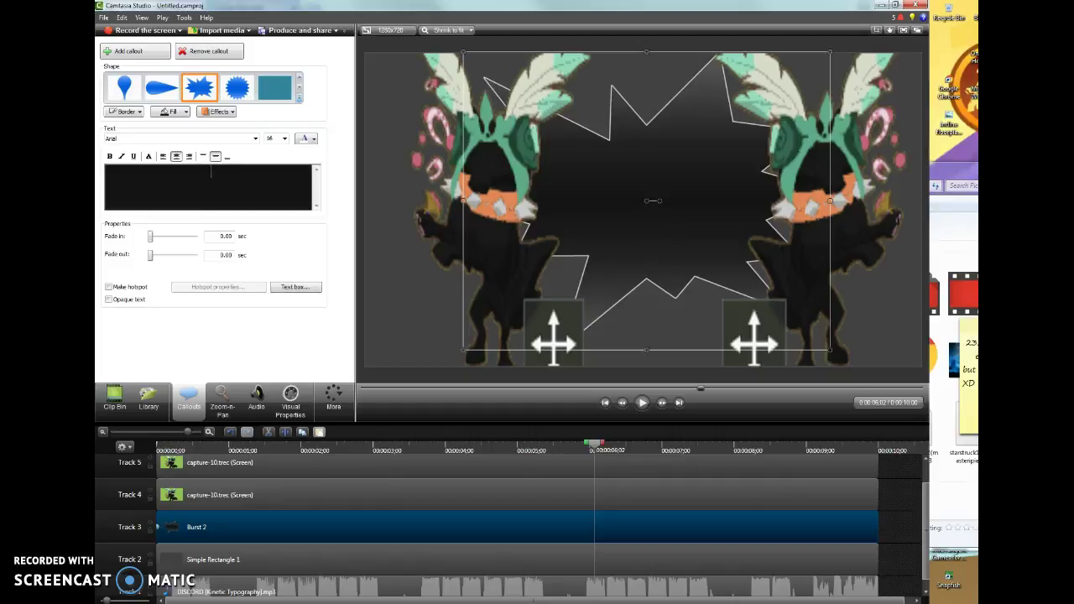
- Add the text "video made by:" to the burst callout at font size 24, with each word on its own line
click(284, 138)
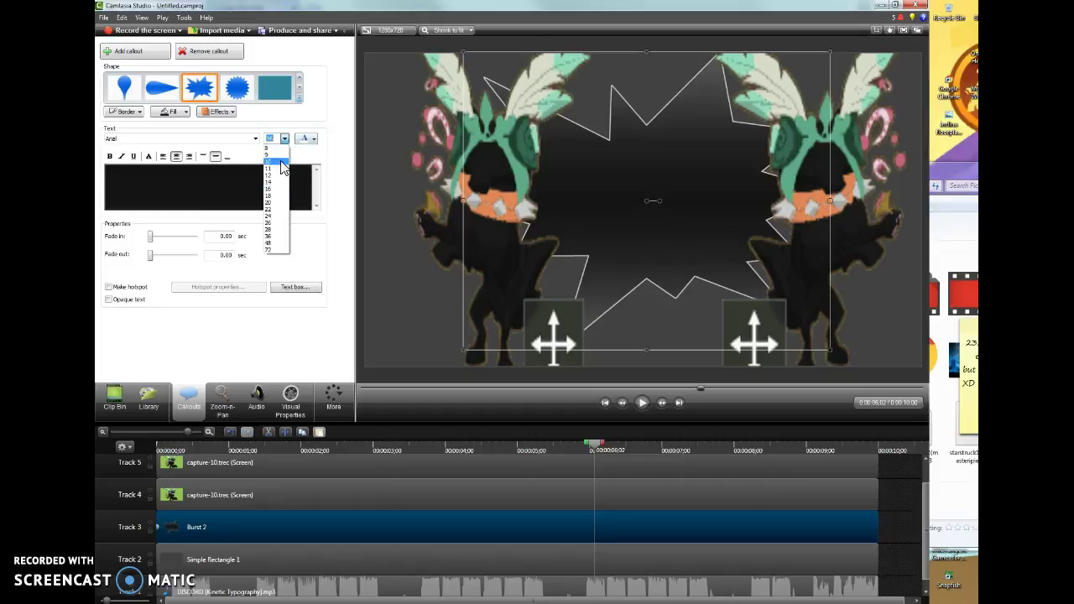
click(269, 215)
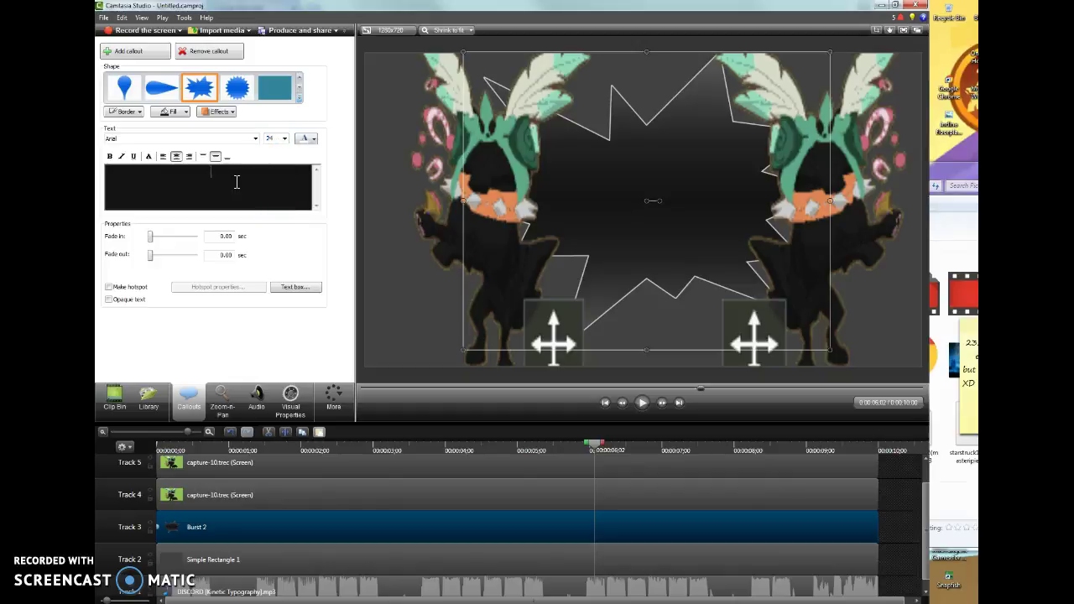
text(video made bye)
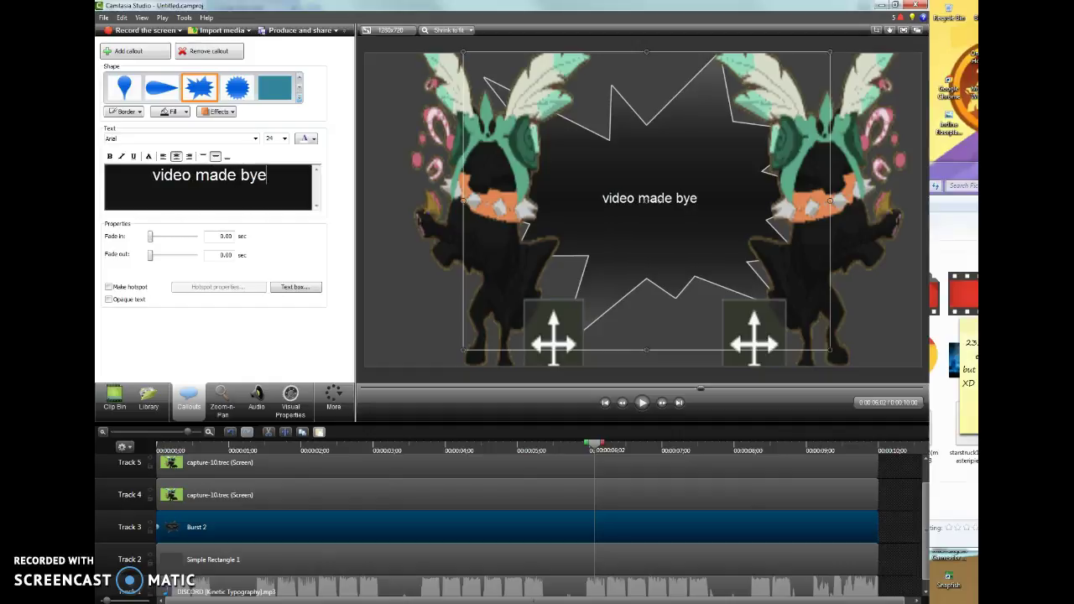
key(BackSpace)
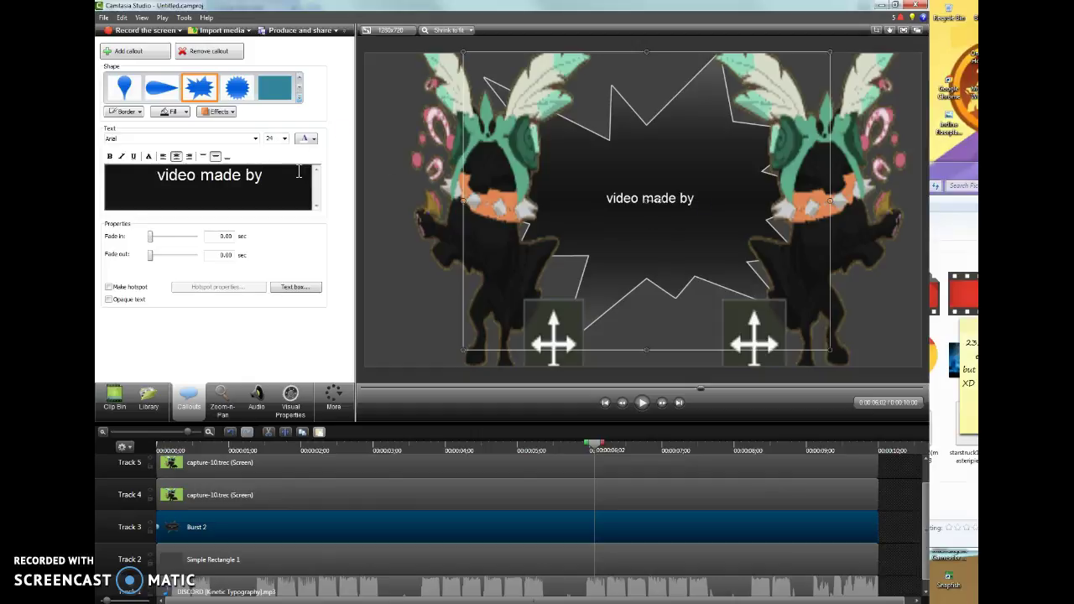
key(Left)
key(Return)
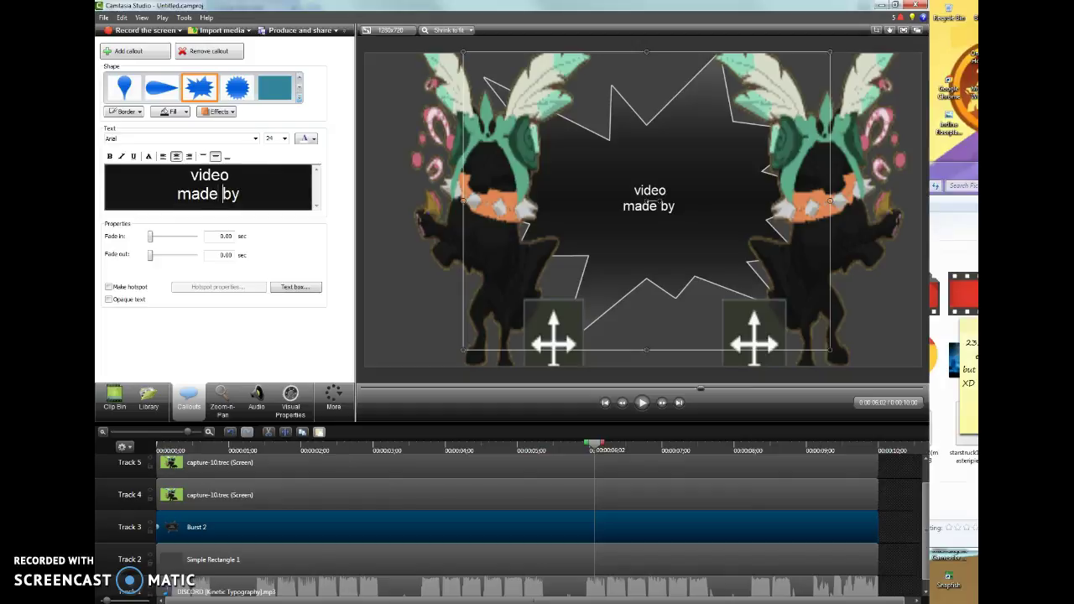
key(Return)
text(:)
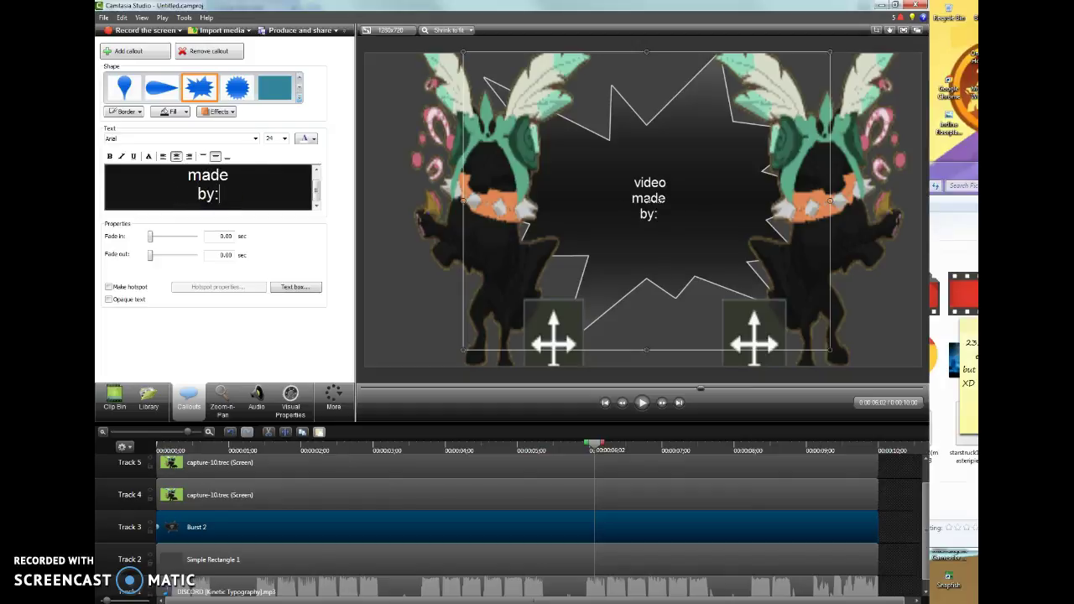
- Enlarge the whole "video made by:" text in the burst callout to font size 48
drag(220, 194, 288, 137)
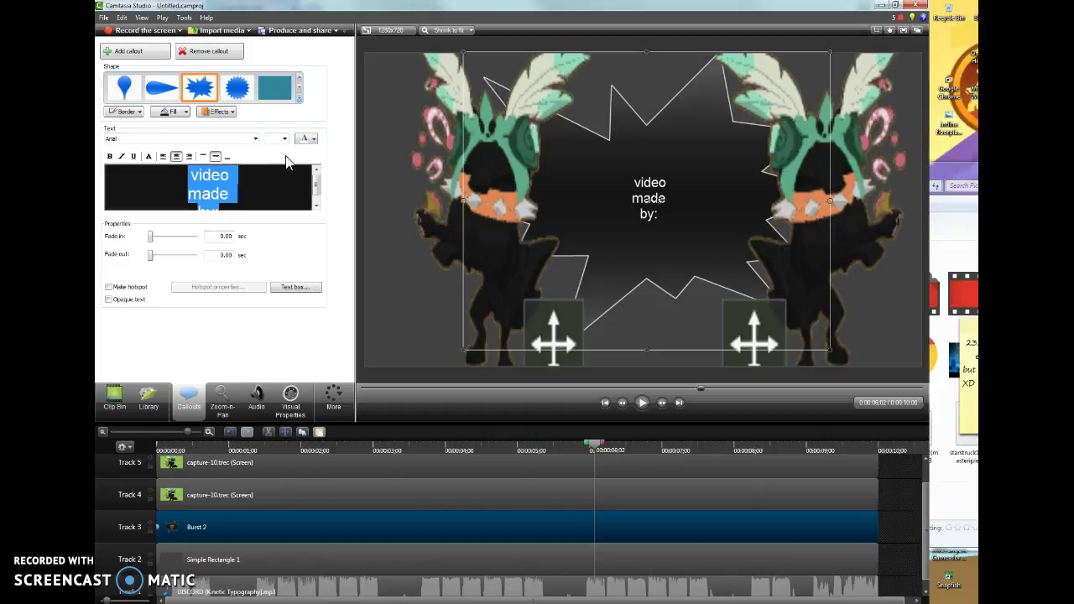
click(284, 139)
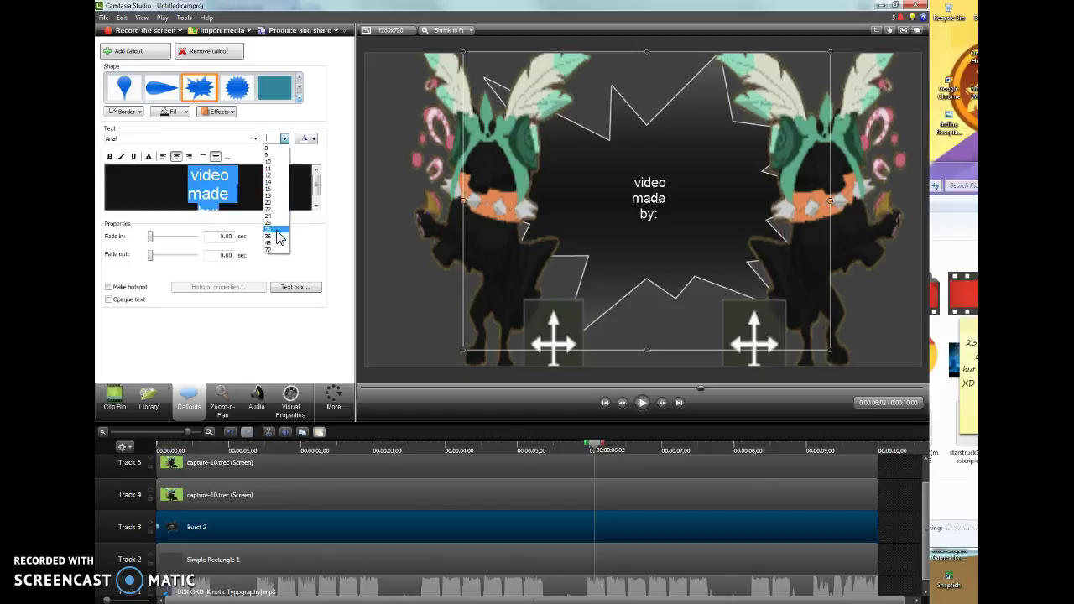
click(278, 229)
click(284, 139)
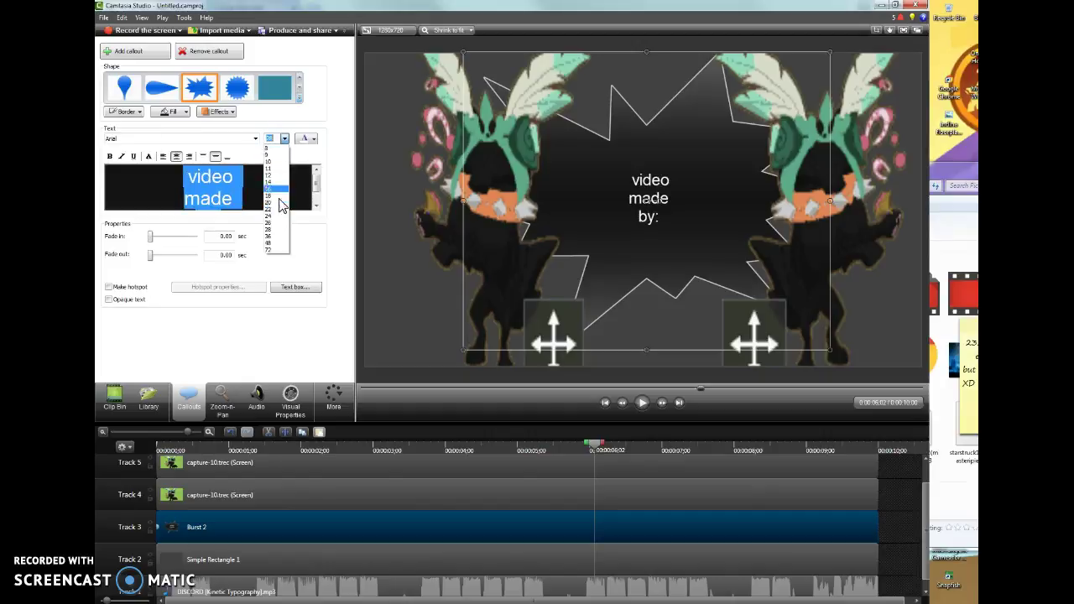
click(277, 249)
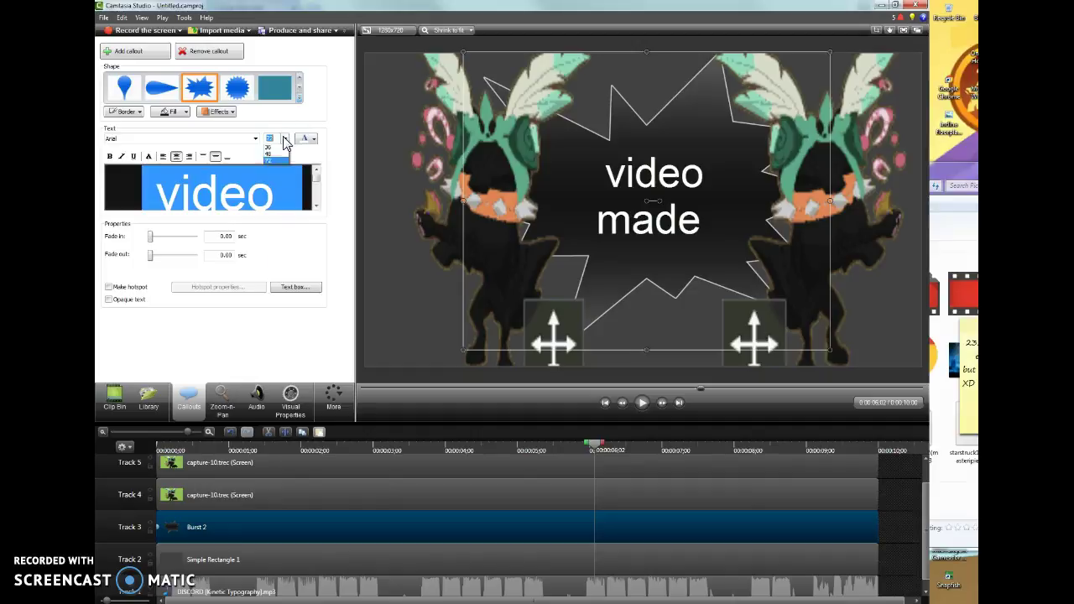
click(284, 138)
click(276, 240)
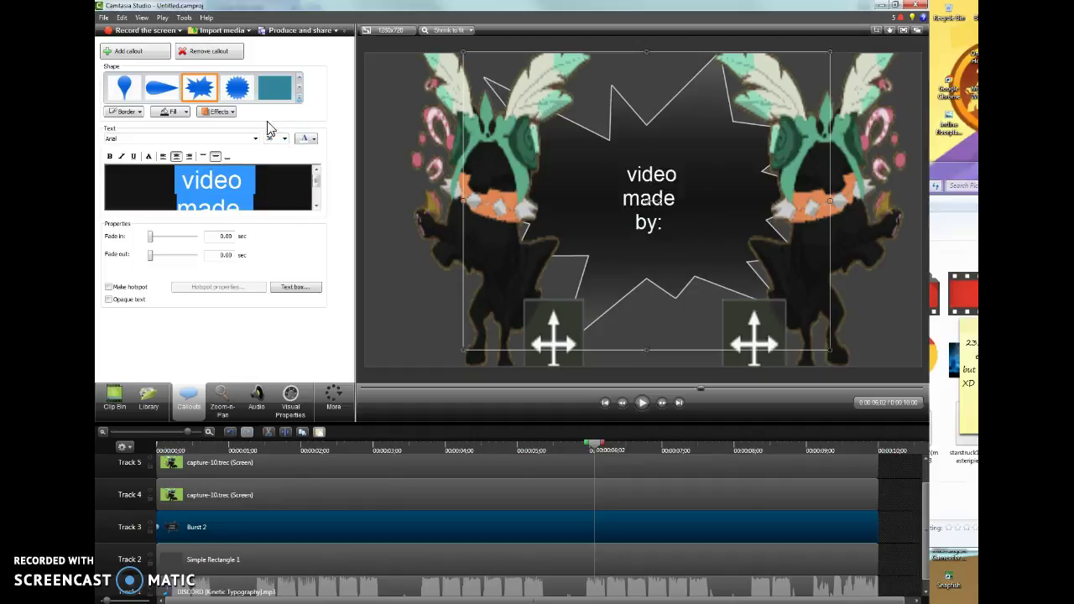
click(284, 138)
click(281, 250)
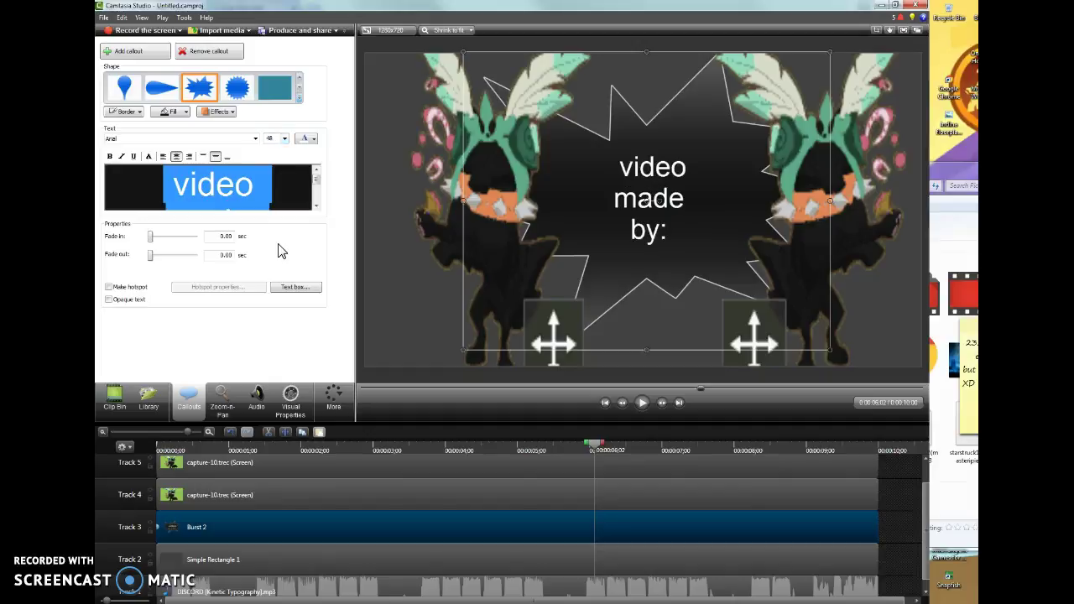
click(296, 202)
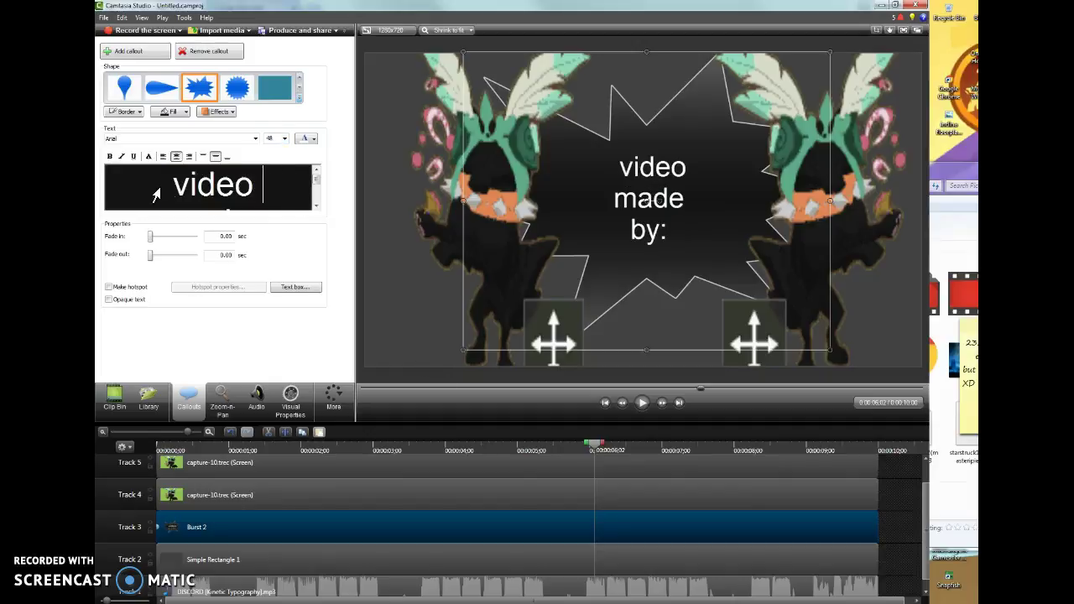
- Try Red, Darker 50% on the words "video made", and colour the whole callout text bright red
drag(176, 186, 306, 259)
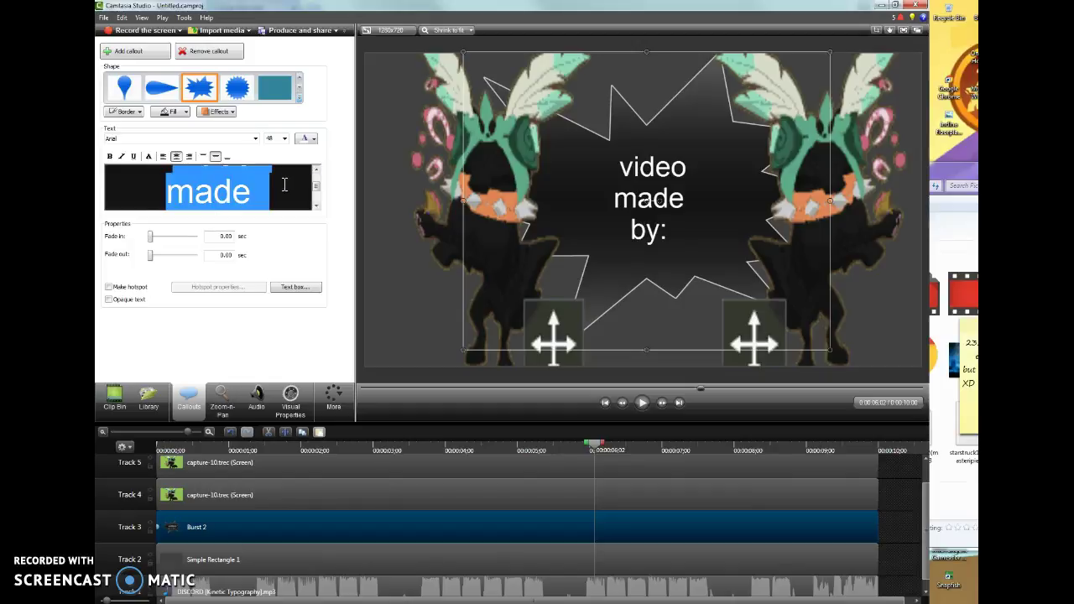
click(304, 144)
click(317, 205)
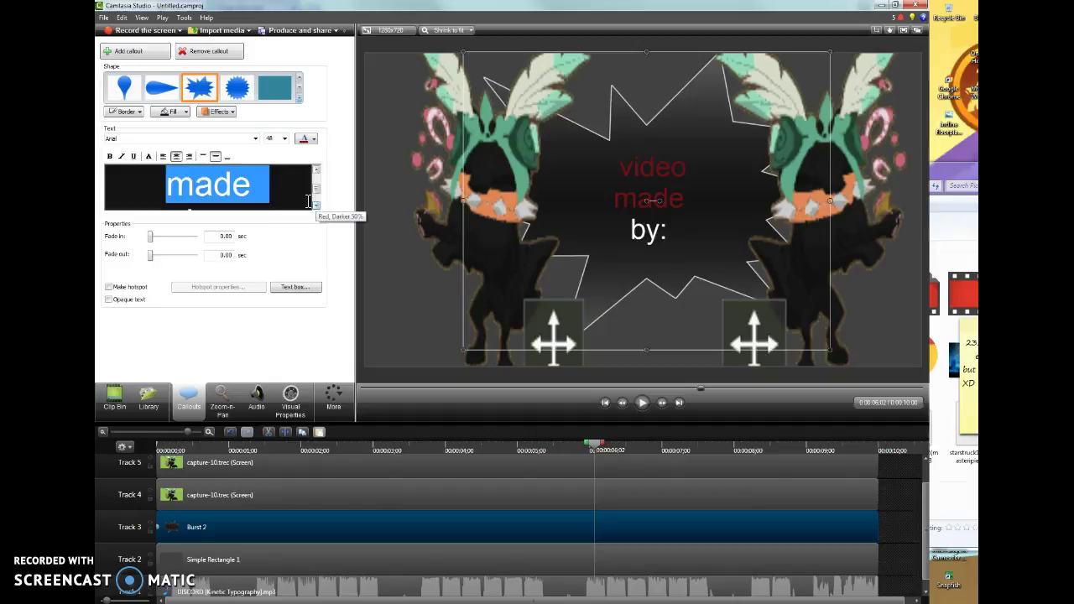
click(317, 205)
scroll(251, 188, up, 2)
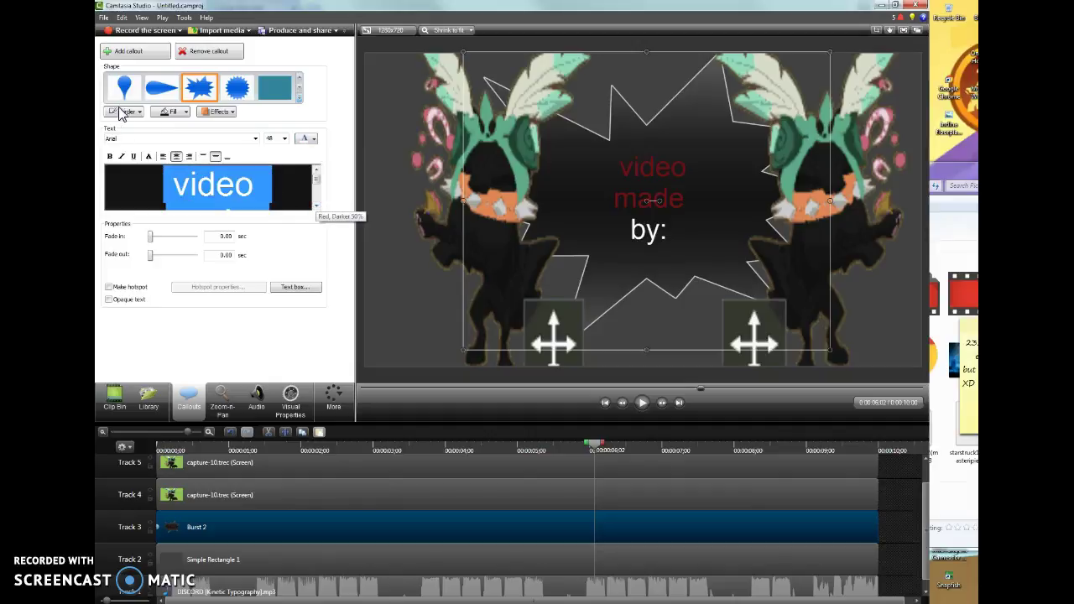
click(308, 140)
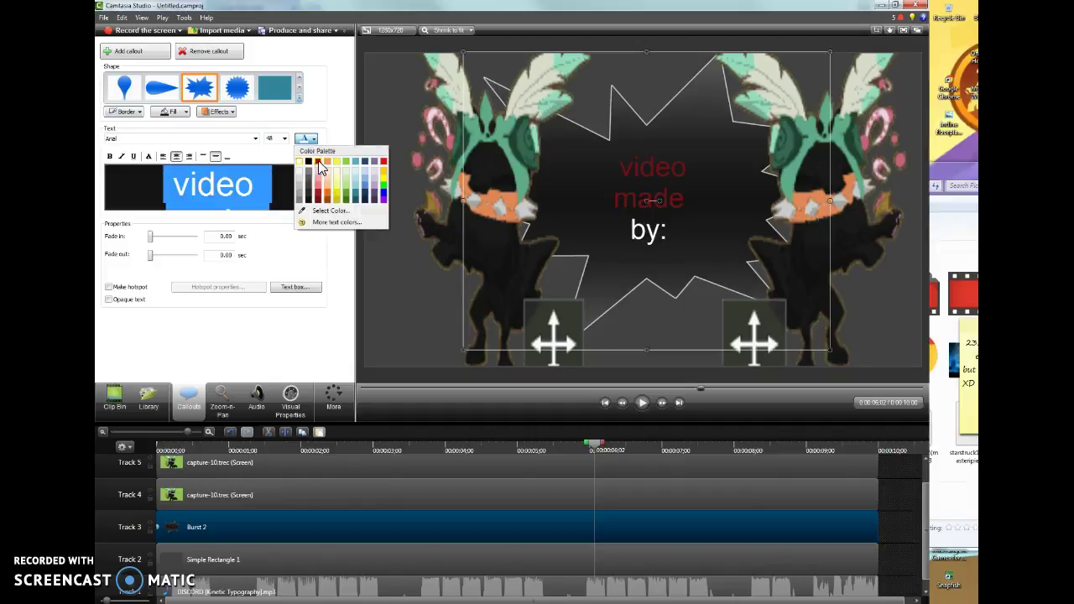
click(319, 163)
- Try black and dark grey shades on the burst callout's text, and set its colour to Red, Darker 50%
click(310, 139)
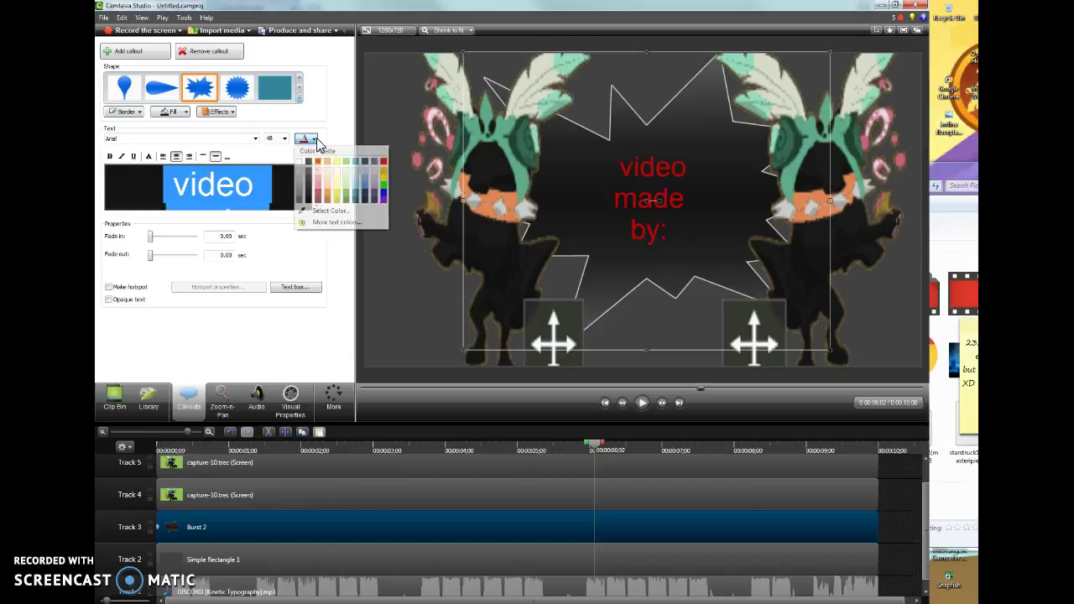
click(308, 201)
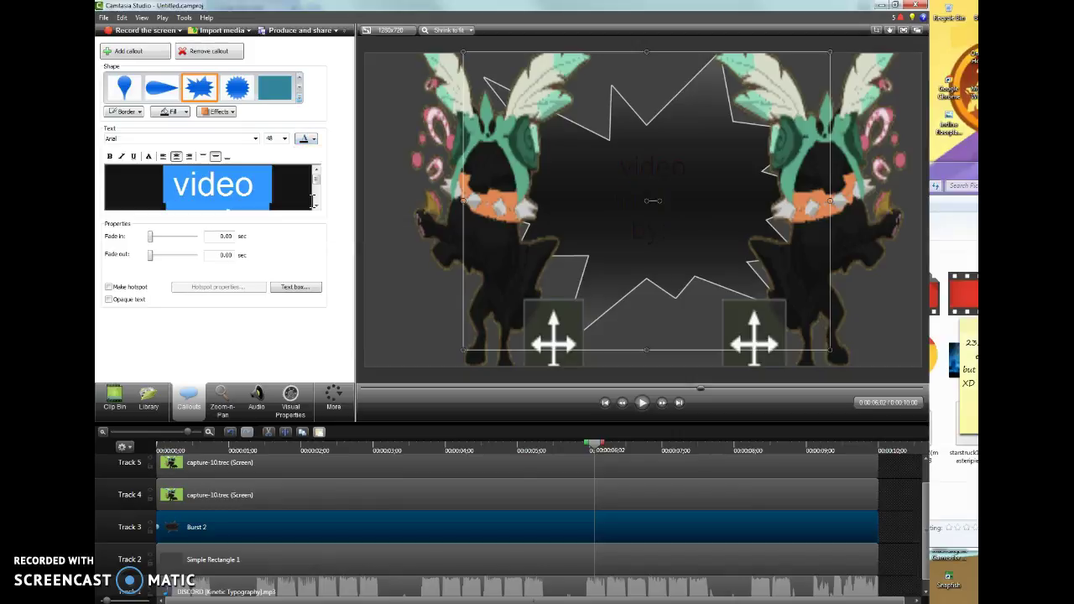
click(285, 138)
click(313, 142)
click(312, 141)
click(312, 195)
click(313, 141)
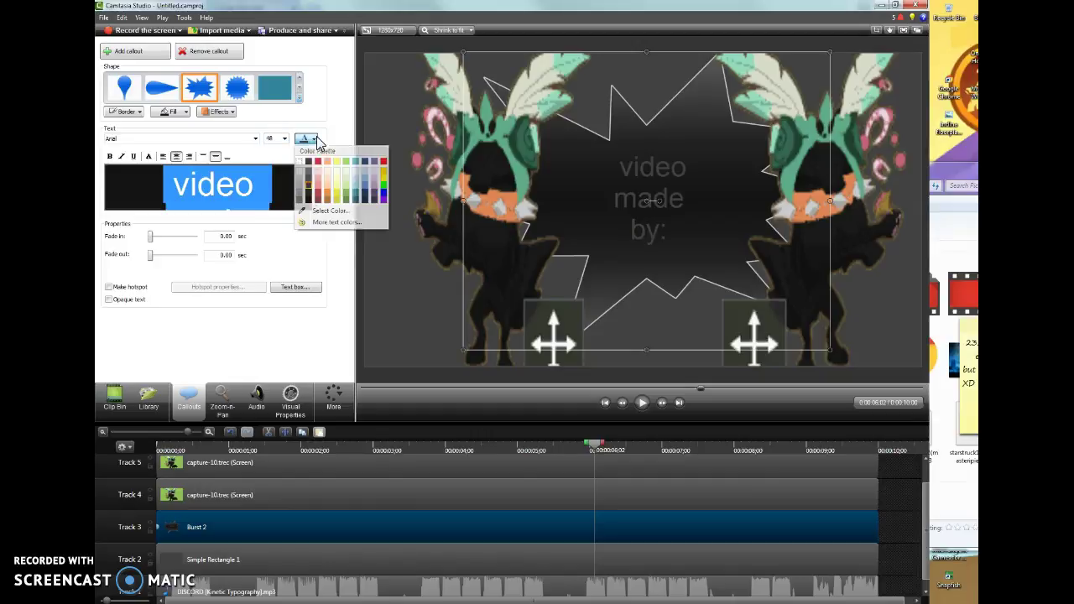
click(318, 200)
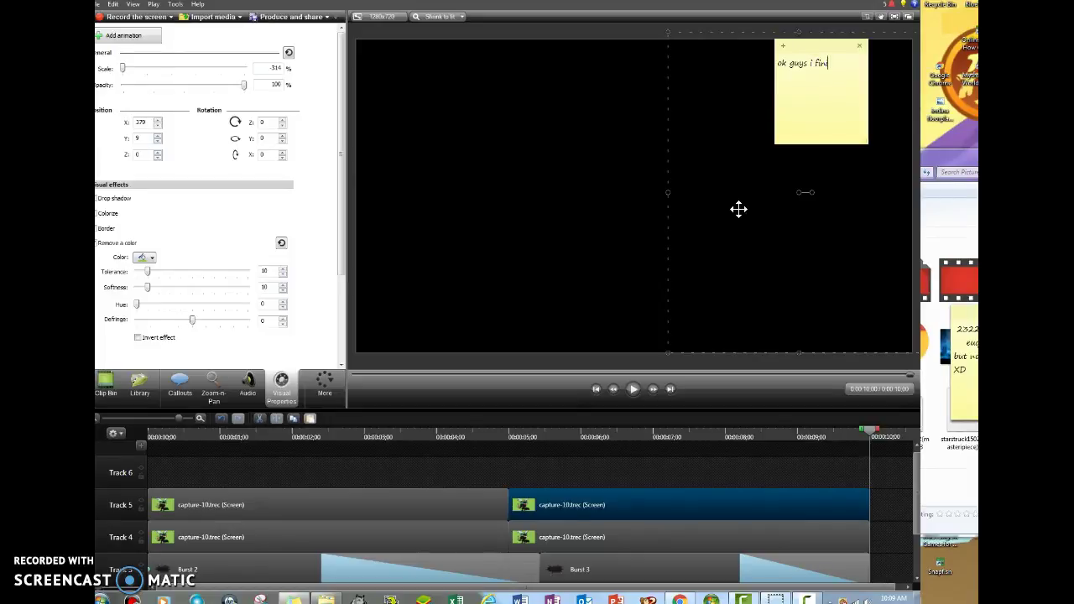
- Write "ok guys i finished it and here is my intro" in the sticky note and play back the finished video
key(BackSpace)
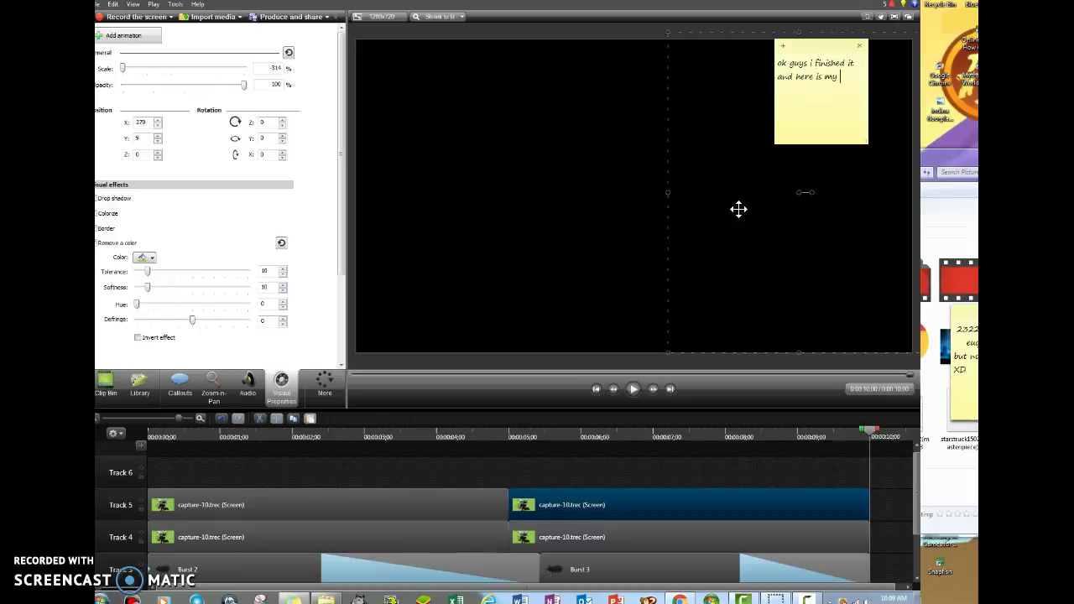
click(884, 33)
click(633, 389)
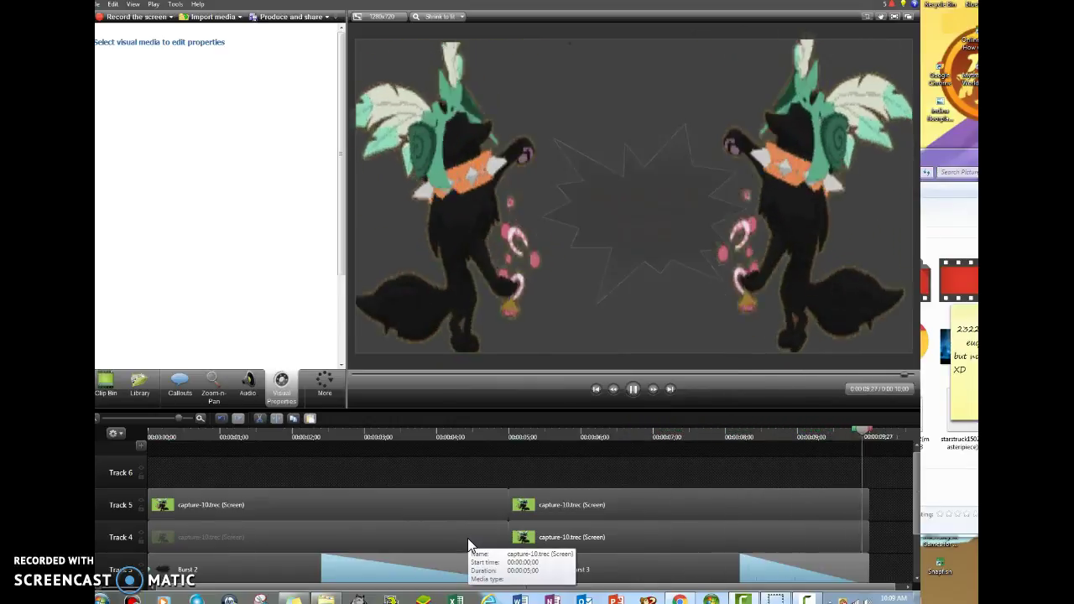
- Switch to Sticky Notes and replace the note's text with "so yeah, good luck, hope you enjoy like and subscribe :D"
click(294, 599)
drag(862, 80, 712, 40)
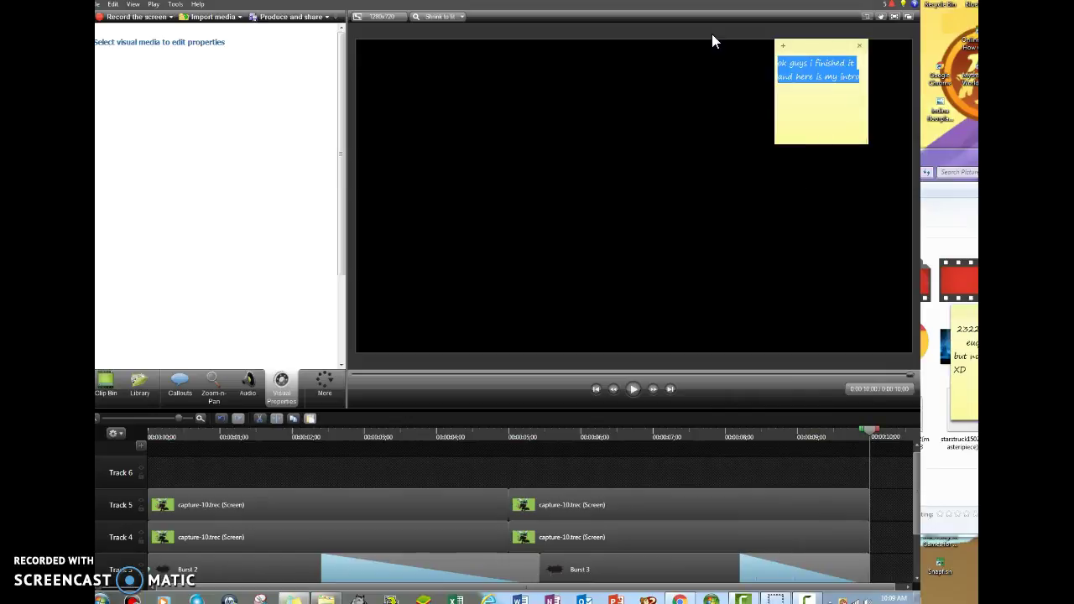
text(so ye)
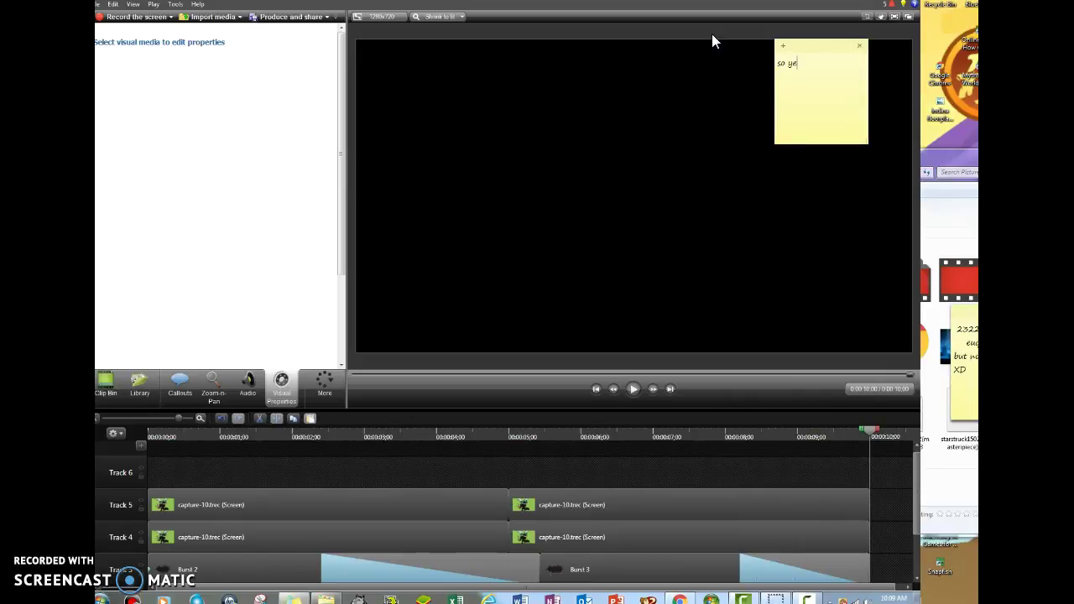
text(ah, good luckm)
key(BackSpace)
text(.hope you enjoylike)
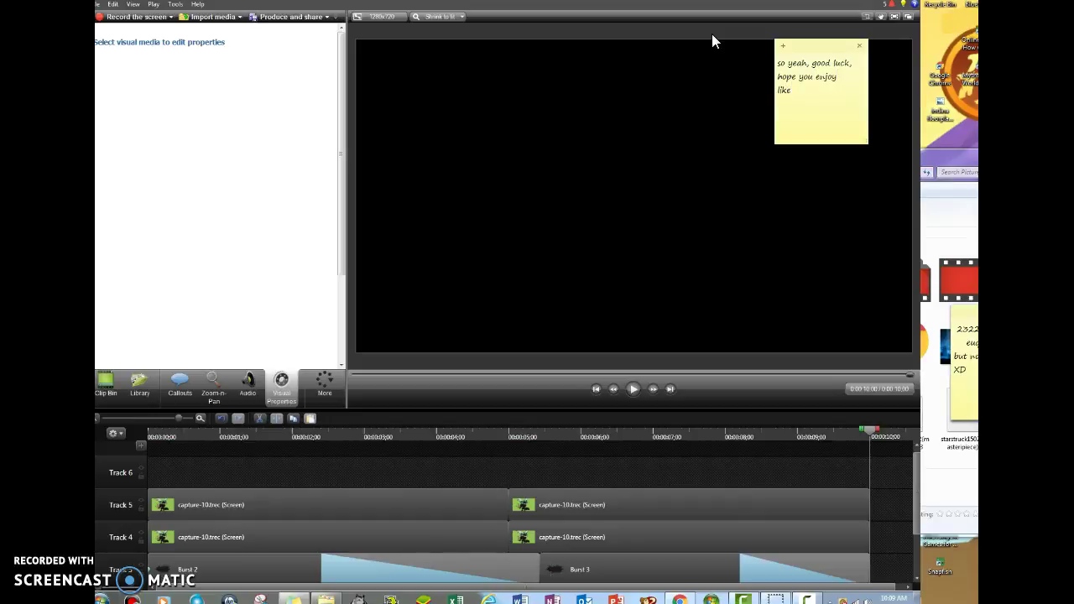
text( and subscribe :D)
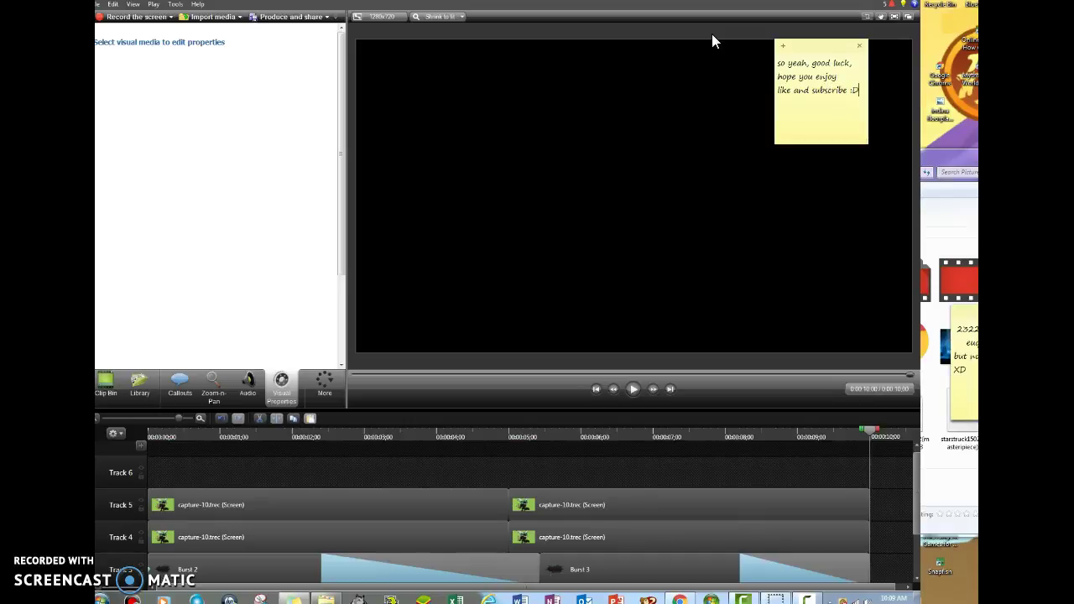